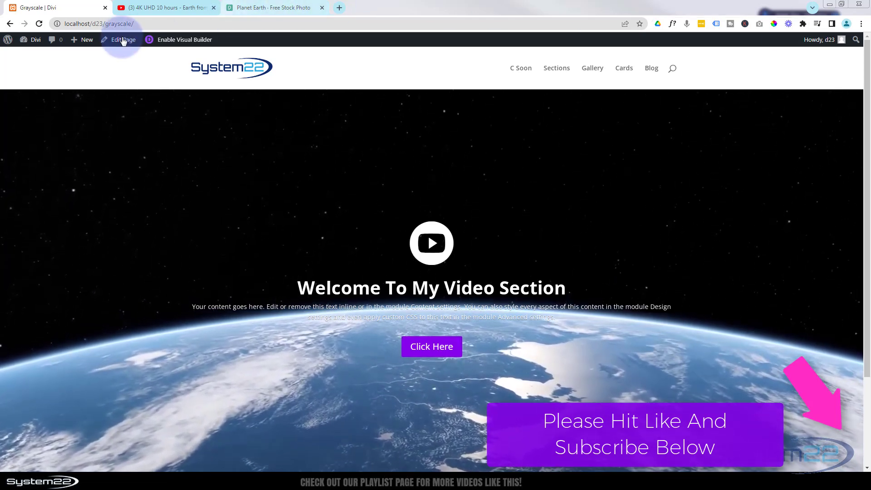
Create a new WordPress page titled "video section page"
{"action": "mouse_move", "coordinate": [88, 42]}
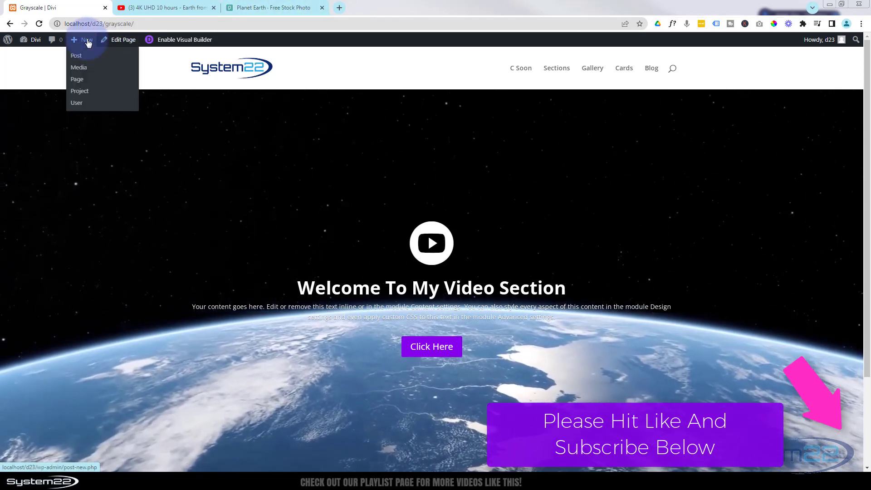
{"action": "left_click", "coordinate": [78, 80]}
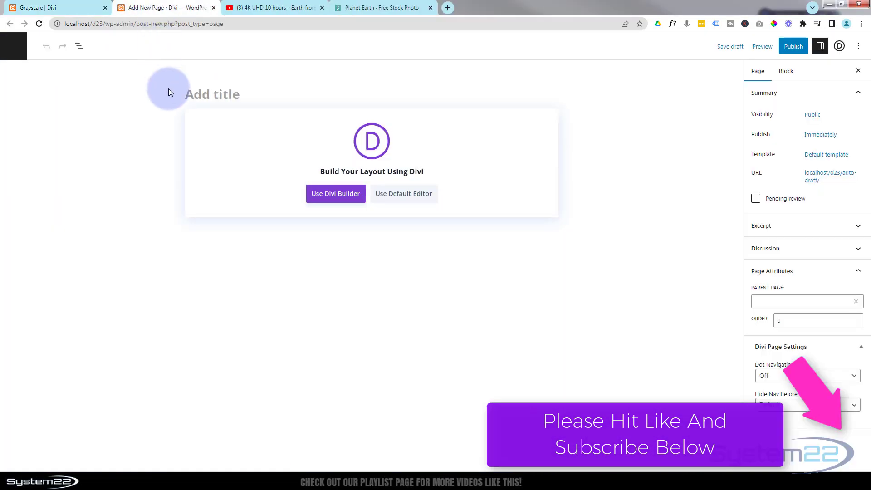
{"action": "type", "text": "vid"}
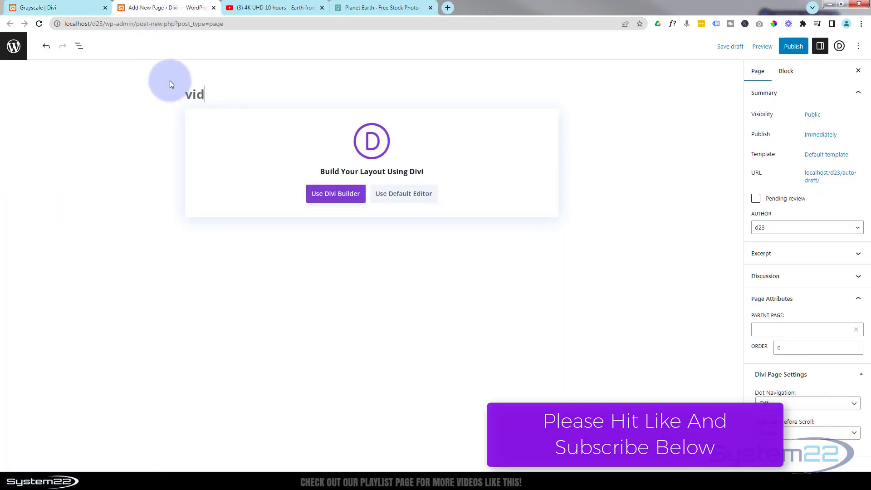
{"action": "type", "text": "eo section page"}
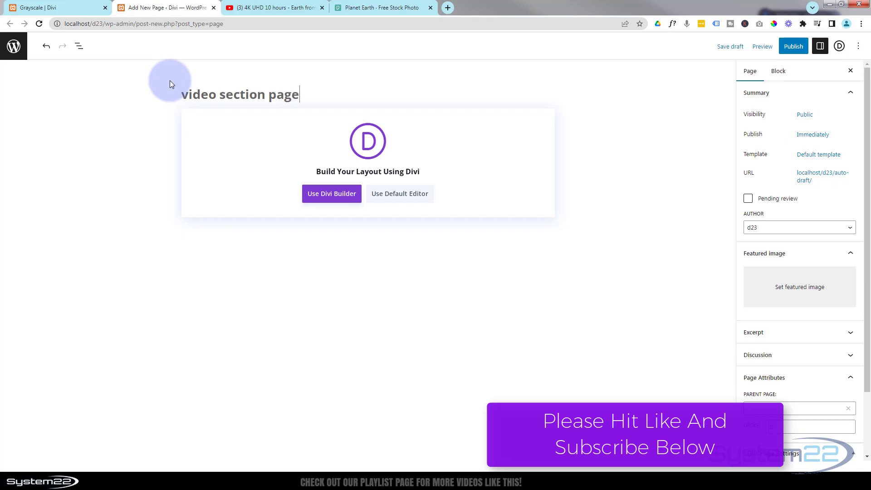
Build the page from scratch with Divi Builder and insert a single-column row without adding a module
{"action": "left_click", "coordinate": [330, 198]}
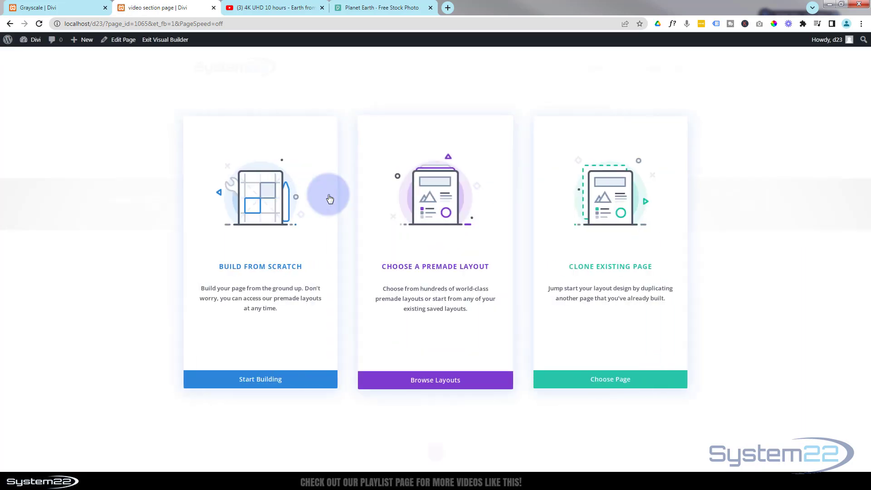
{"action": "left_click", "coordinate": [271, 389]}
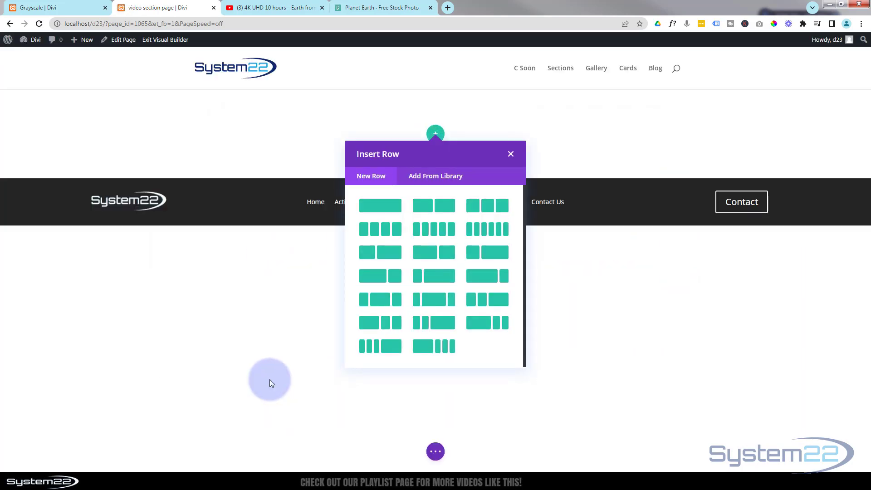
{"action": "left_click", "coordinate": [380, 210]}
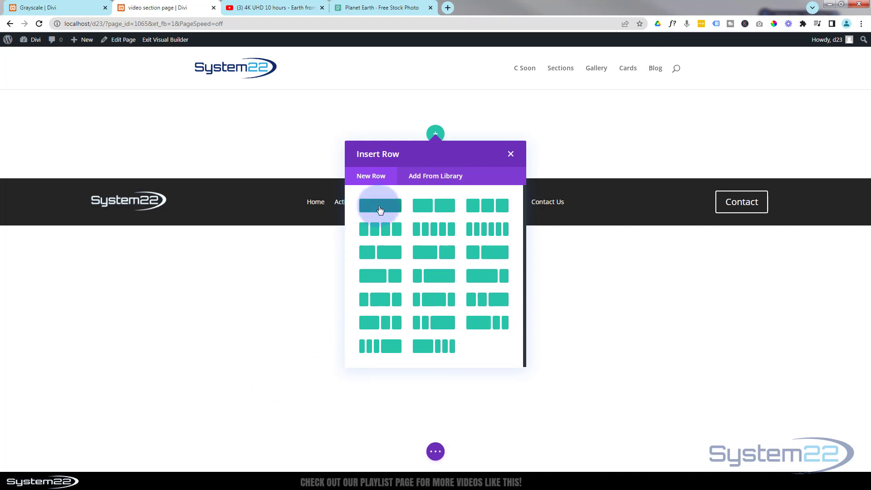
{"action": "left_click", "coordinate": [508, 154]}
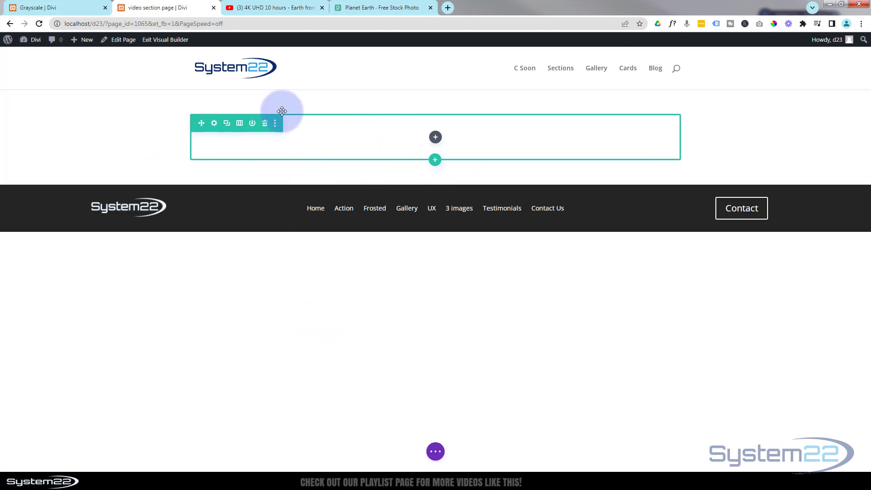
Enable a custom gutter width for the row and set it to 1
{"action": "left_click", "coordinate": [214, 127]}
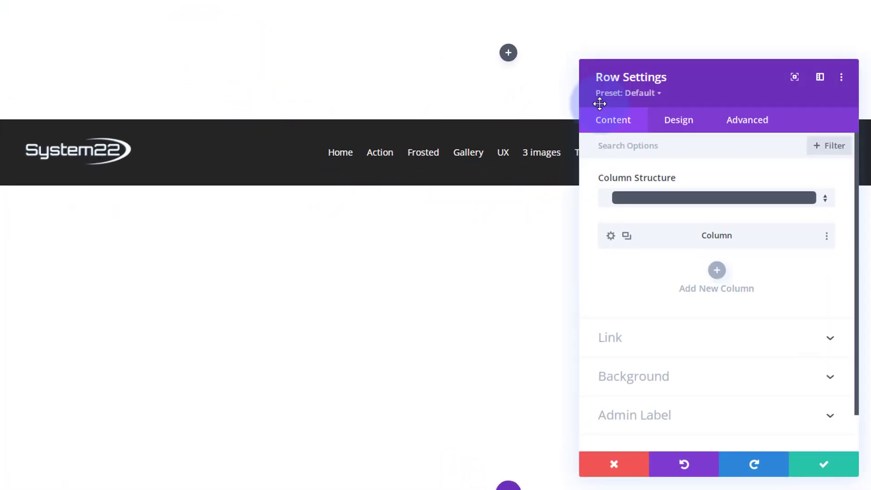
{"action": "left_click", "coordinate": [678, 120]}
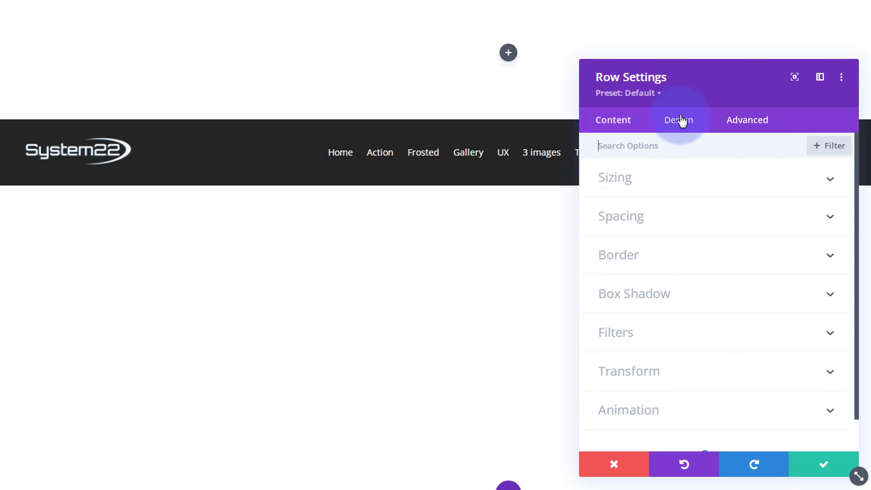
{"action": "left_click", "coordinate": [684, 183]}
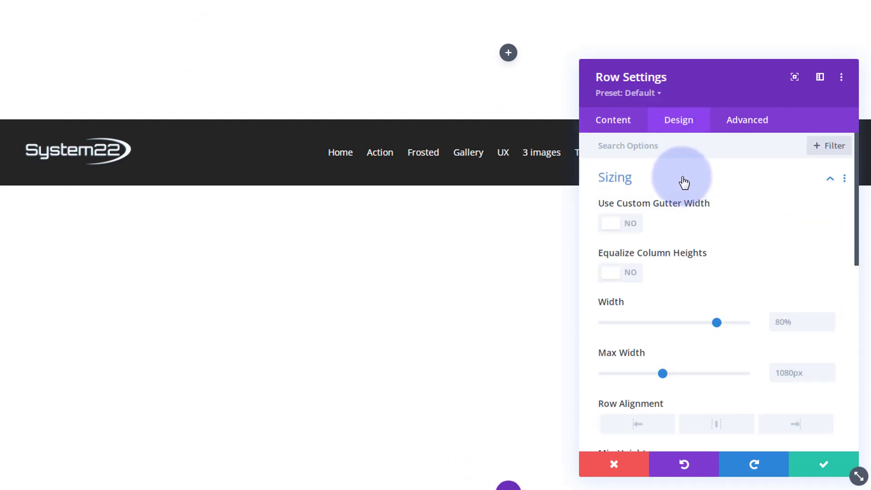
{"action": "left_click", "coordinate": [631, 223]}
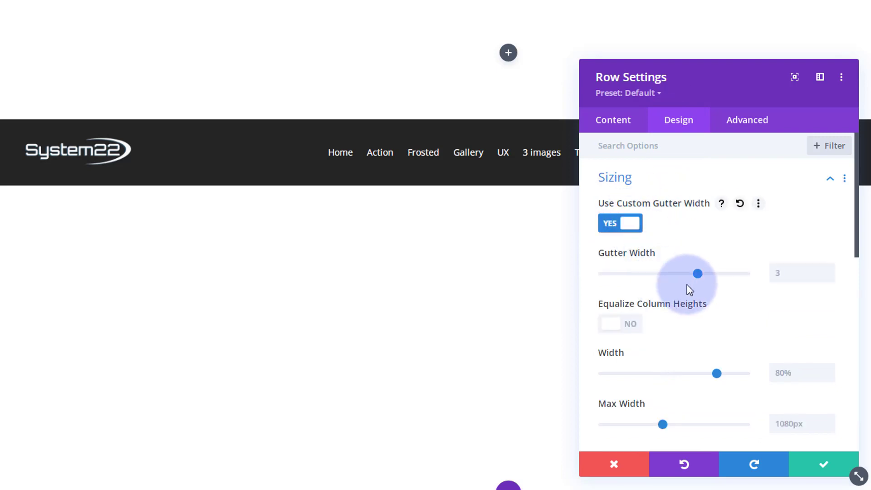
{"action": "left_click", "coordinate": [603, 274]}
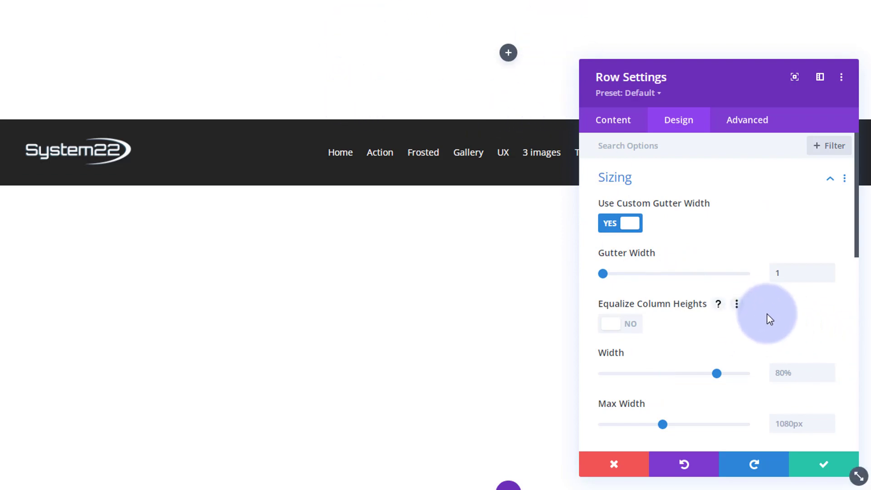
Set the row's height to 100vh
{"action": "scroll", "coordinate": [766, 306], "scroll_direction": "down", "scroll_amount": 5}
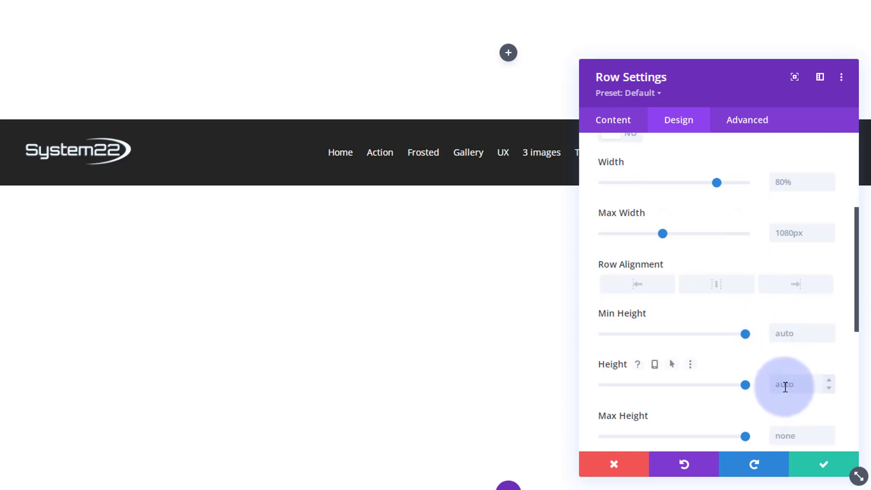
{"action": "key", "text": "Tab"}
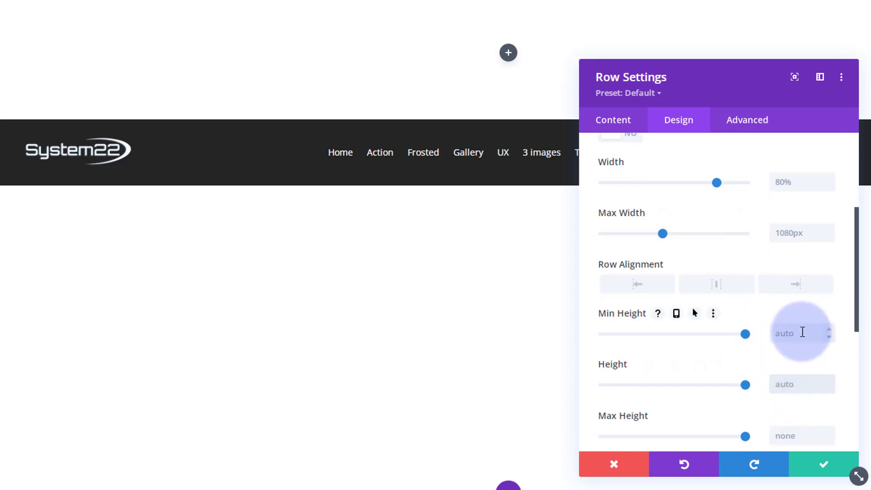
{"action": "type", "text": "100px"}
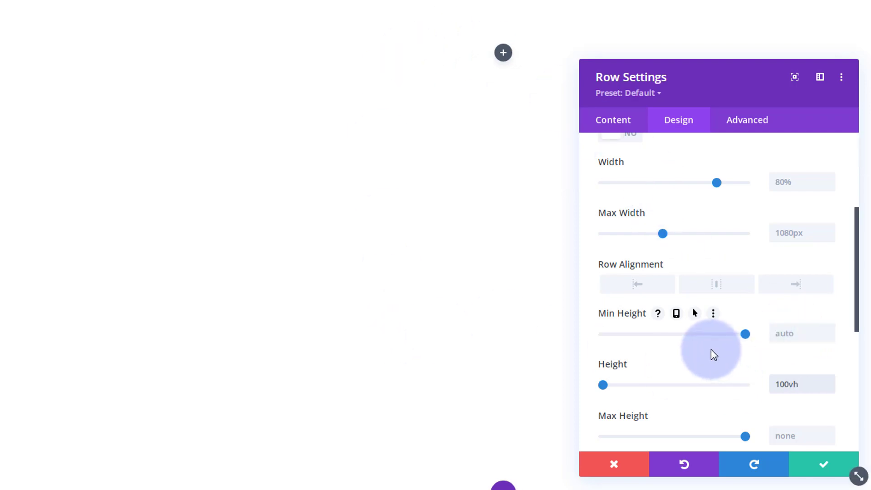
Set the row's width and max width to 100% and save the row settings
{"action": "scroll", "coordinate": [711, 349], "scroll_direction": "up", "scroll_amount": 3}
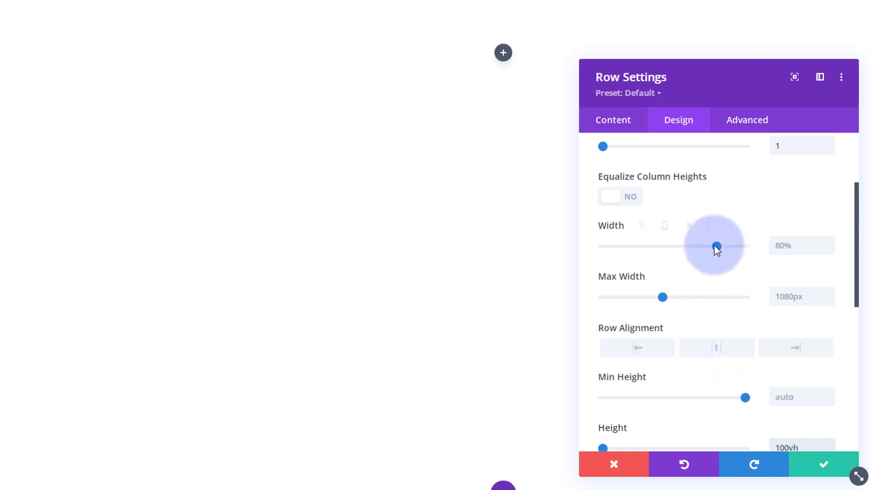
{"action": "left_click_drag", "start_coordinate": [716, 248], "coordinate": [758, 250]}
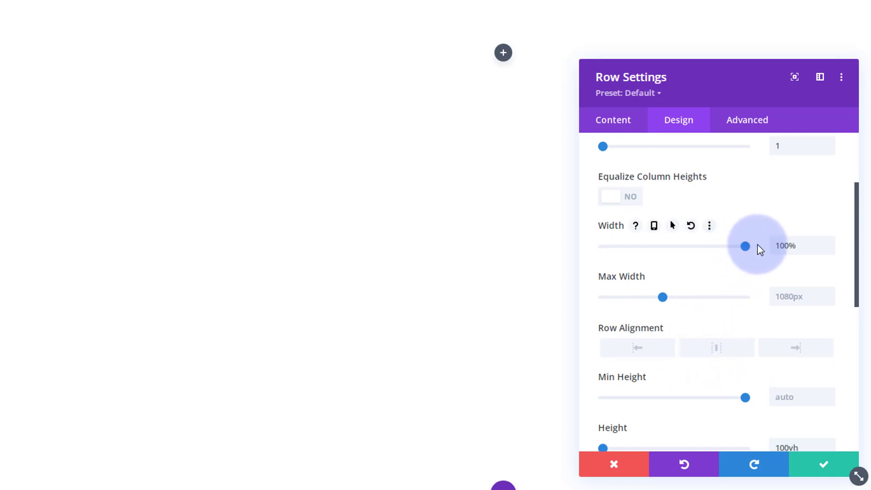
{"action": "double_click", "coordinate": [804, 245]}
{"action": "key", "text": "ctrl+c"}
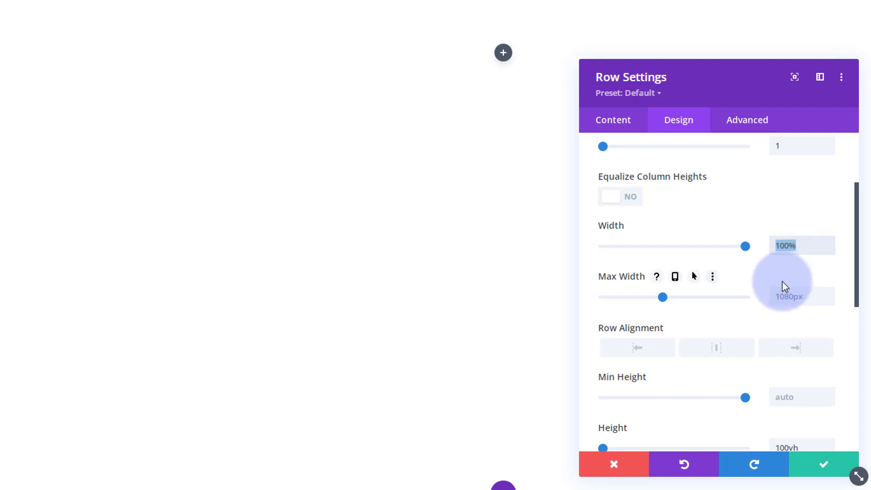
{"action": "left_click", "coordinate": [777, 295]}
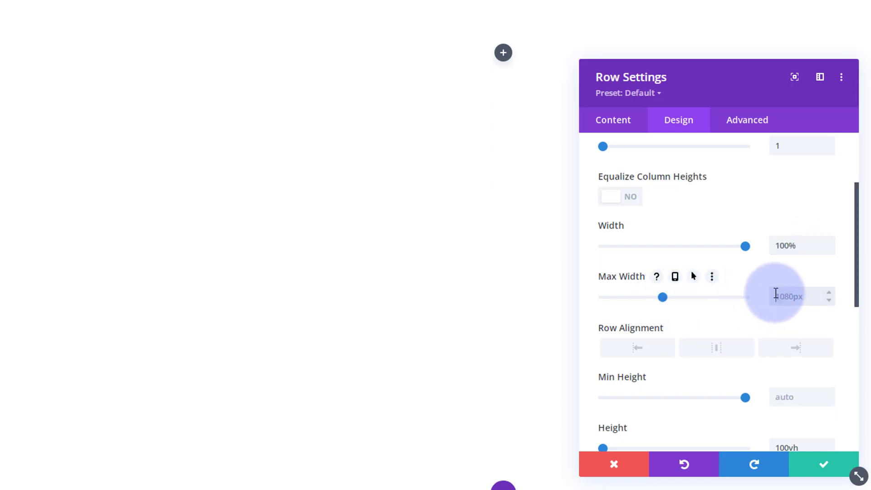
{"action": "key", "text": "ctrl+v"}
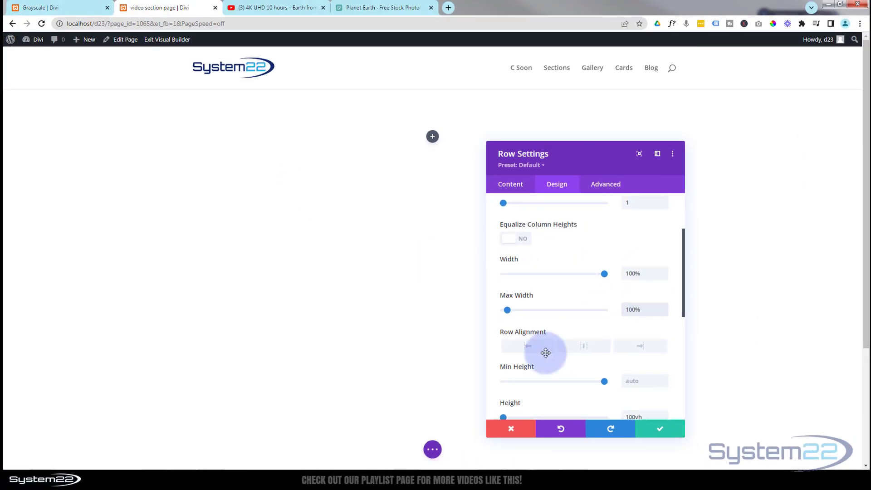
{"action": "left_click", "coordinate": [424, 210]}
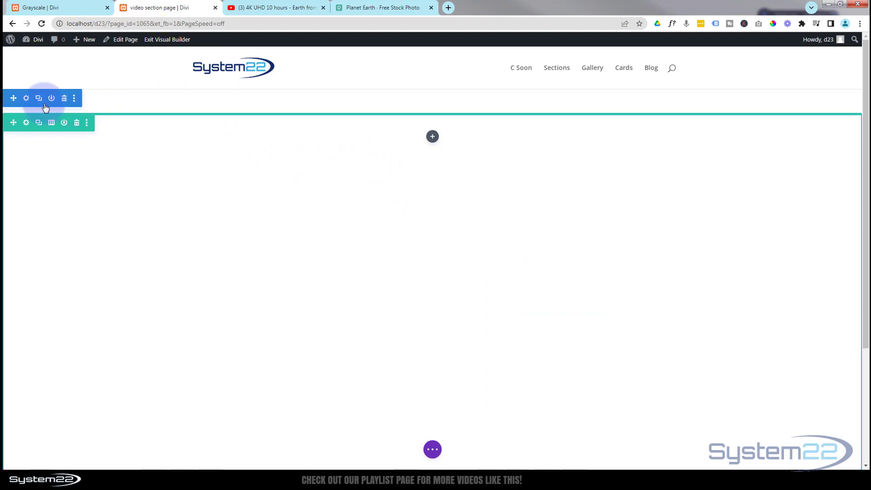
Set the section's top and bottom padding to 0px and save the section settings
{"action": "left_click", "coordinate": [26, 99]}
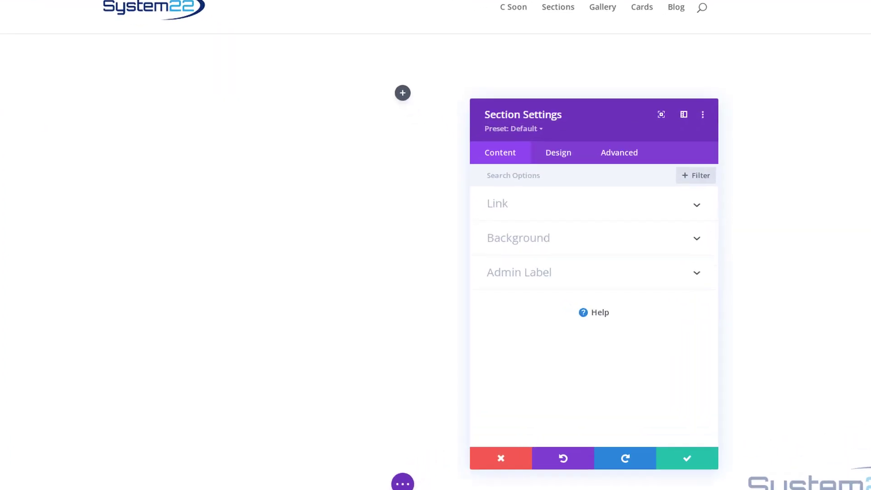
{"action": "left_click", "coordinate": [565, 141]}
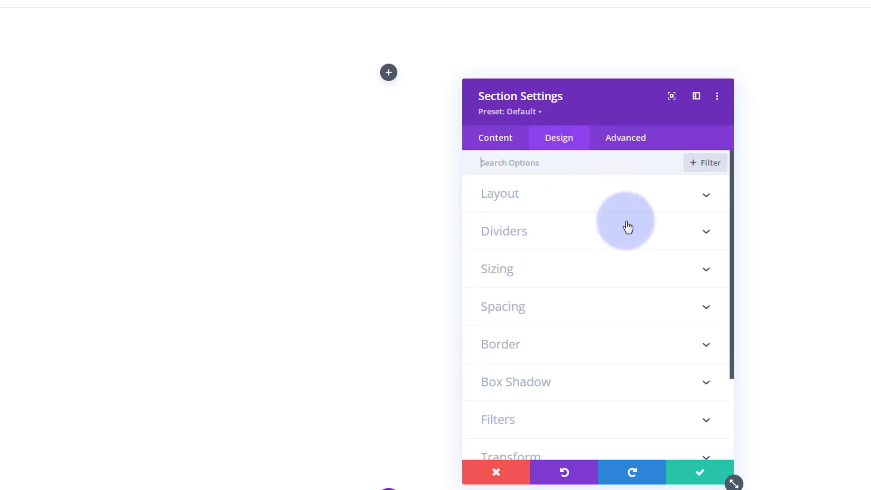
{"action": "left_click", "coordinate": [586, 313]}
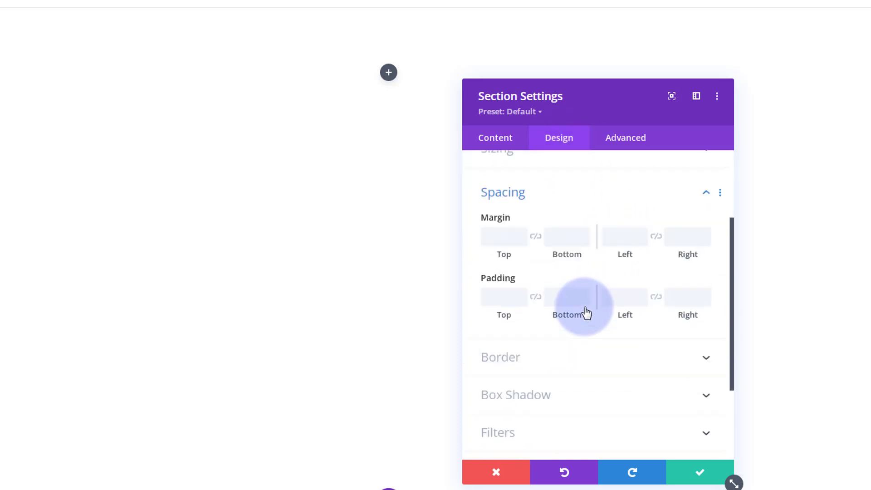
{"action": "left_click", "coordinate": [505, 272]}
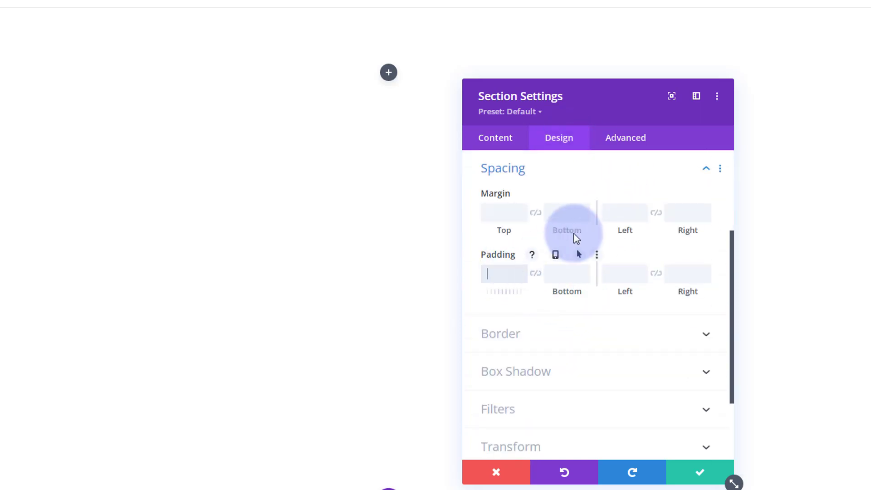
{"action": "type", "text": "0"}
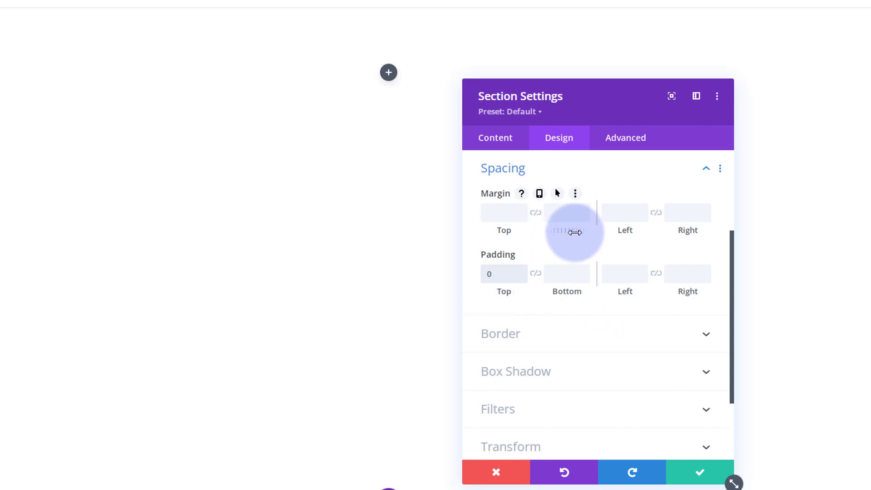
{"action": "type", "text": "px"}
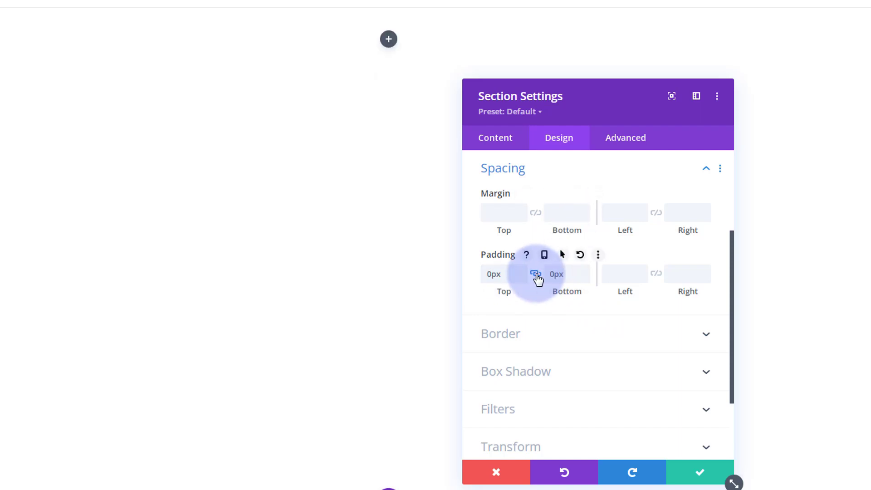
{"action": "left_click", "coordinate": [699, 472]}
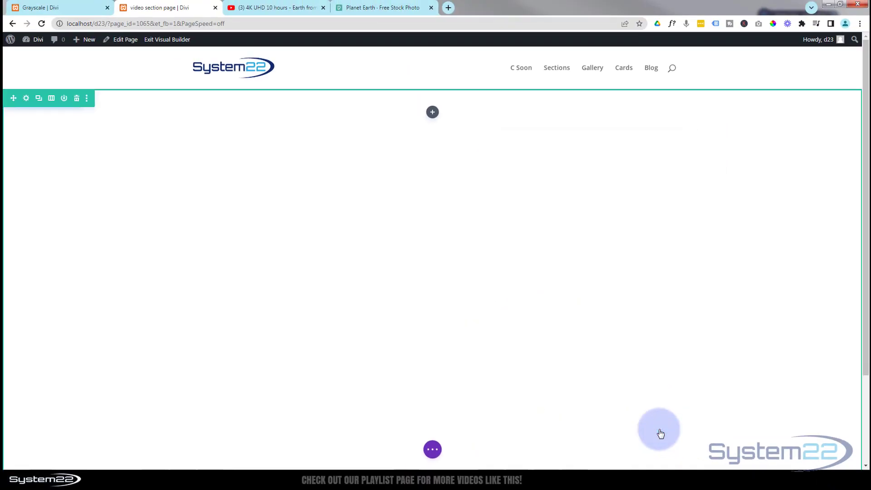
Add a Code module to the row
{"action": "left_click", "coordinate": [432, 114]}
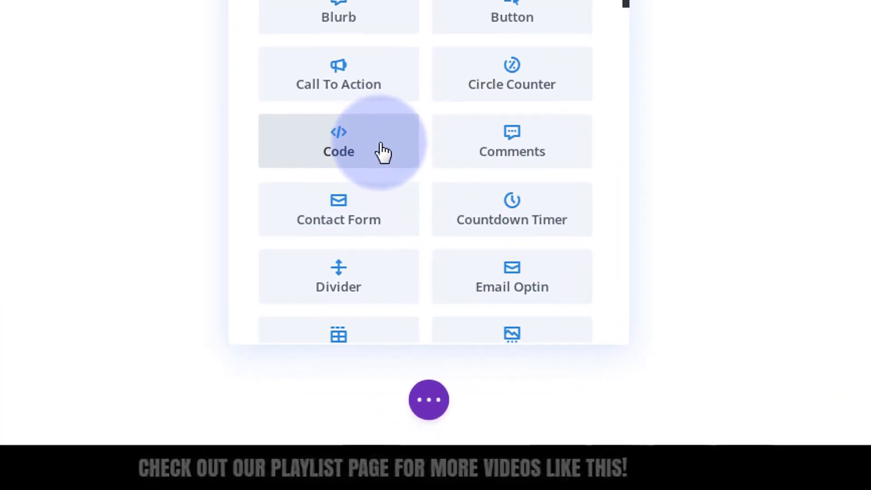
{"action": "left_click", "coordinate": [382, 152]}
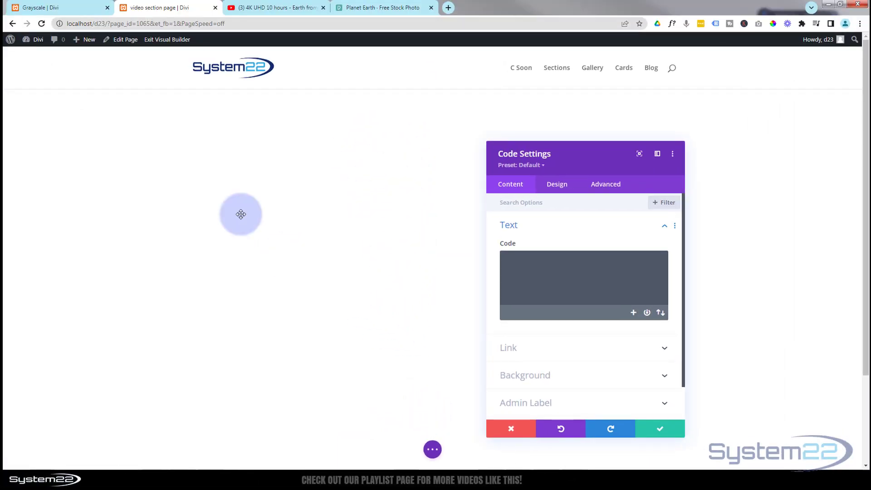
Switch to the YouTube page of the Earth from space video and open its embed options through sharing
{"action": "left_click", "coordinate": [269, 7]}
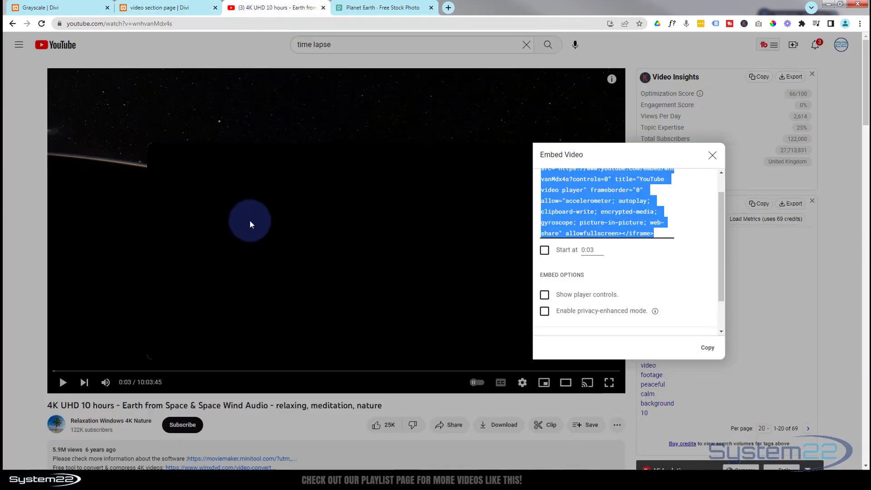
{"action": "left_click", "coordinate": [712, 155]}
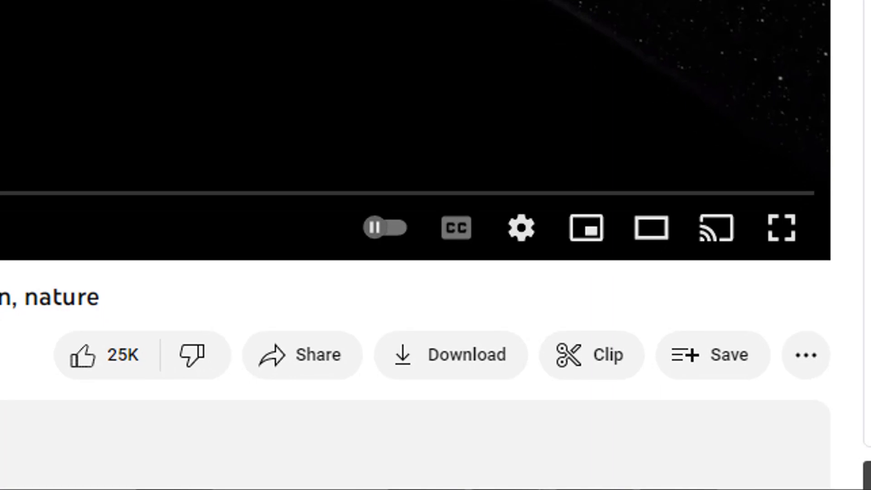
{"action": "left_click", "coordinate": [320, 368]}
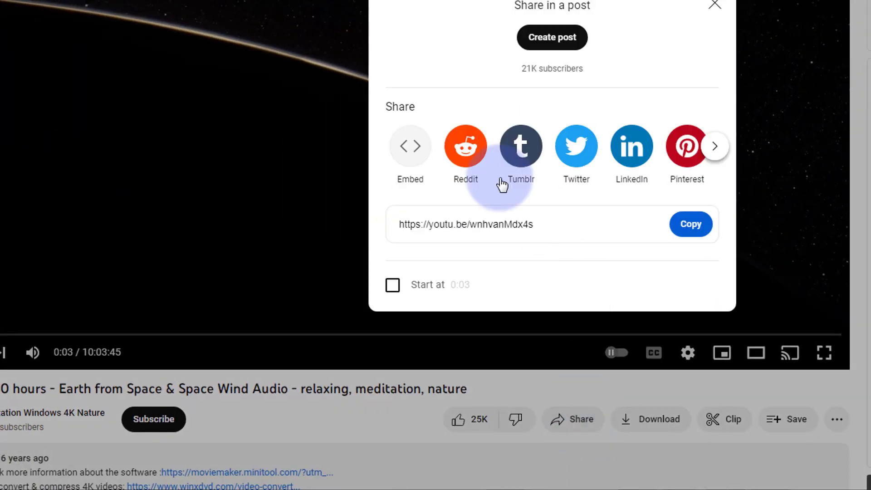
{"action": "left_click", "coordinate": [411, 154]}
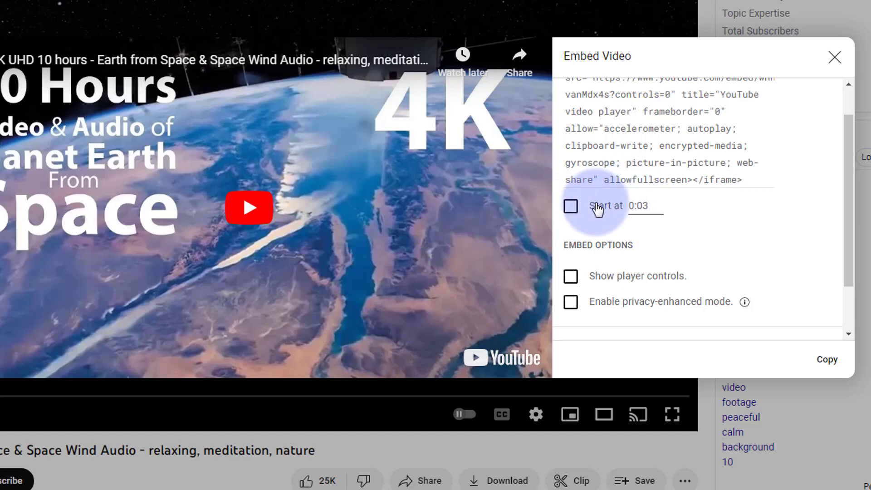
Set the embedded video to start at 30 seconds with player controls off, and copy the embed code
{"action": "left_click", "coordinate": [571, 206]}
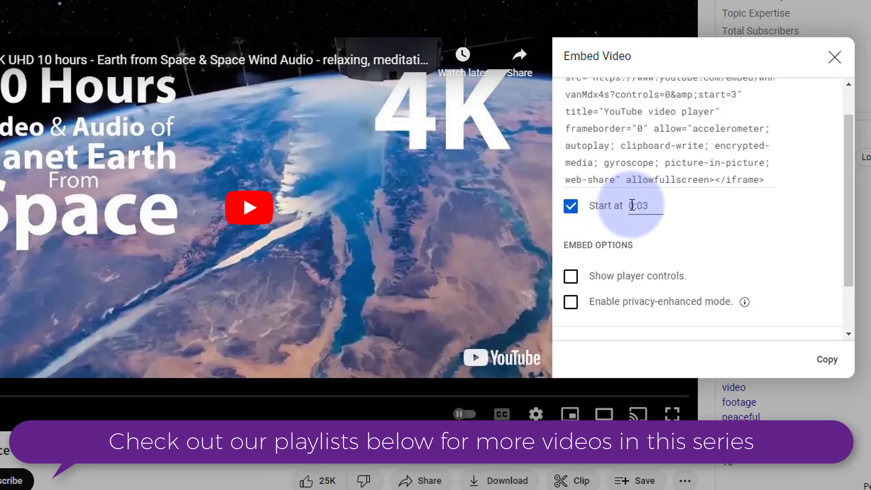
{"action": "left_click_drag", "start_coordinate": [631, 206], "coordinate": [665, 200]}
{"action": "type", "text": "30"}
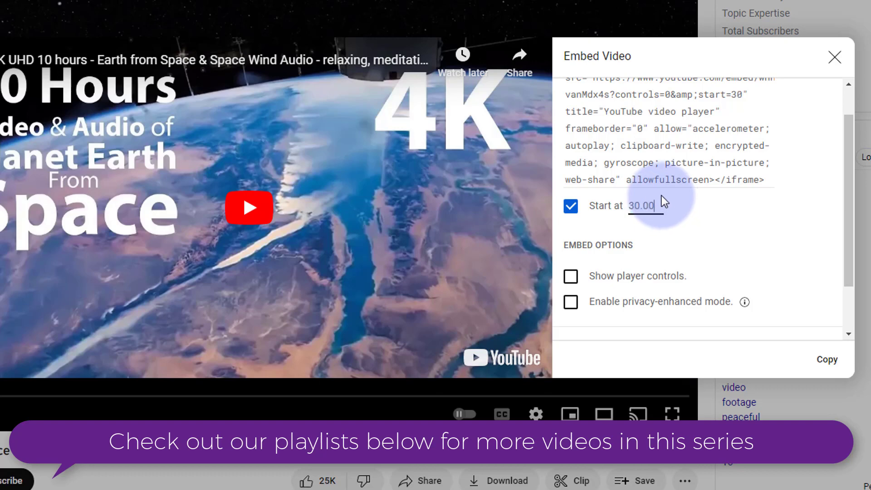
{"action": "left_click", "coordinate": [713, 200]}
{"action": "left_click", "coordinate": [571, 277]}
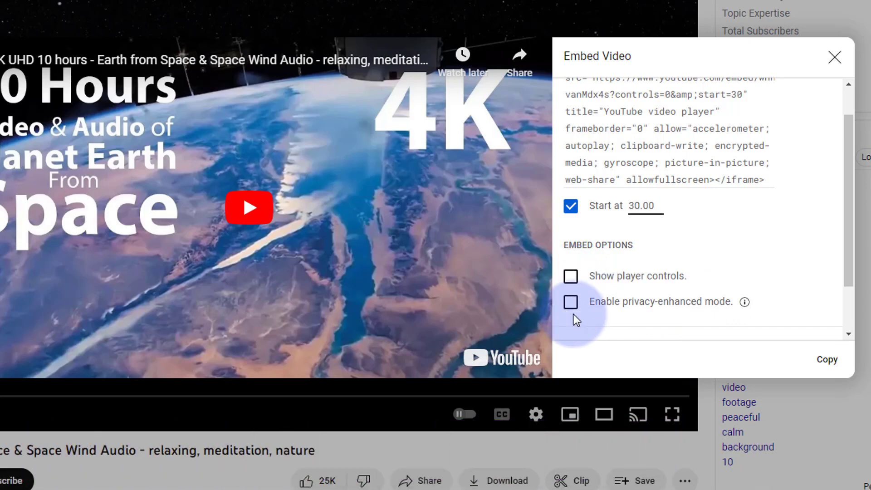
{"action": "left_click", "coordinate": [826, 359]}
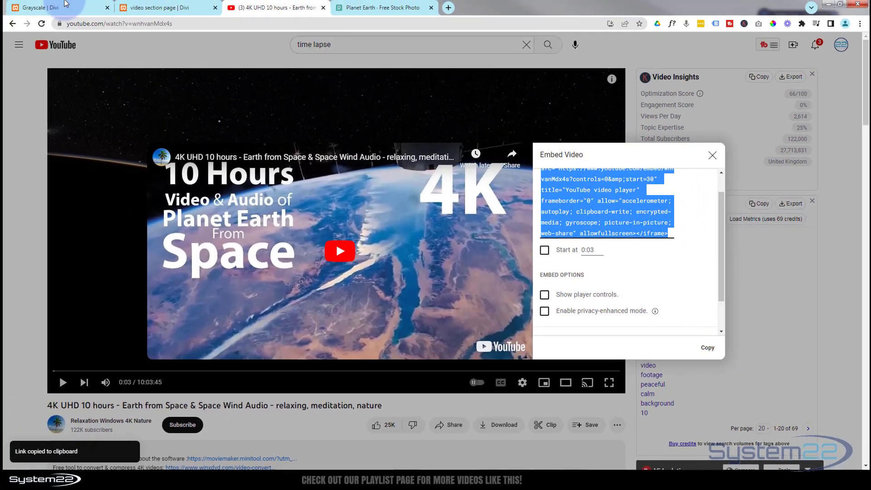
Return to the Divi page, paste the YouTube embed code into the Code module and save the module
{"action": "left_click", "coordinate": [157, 8]}
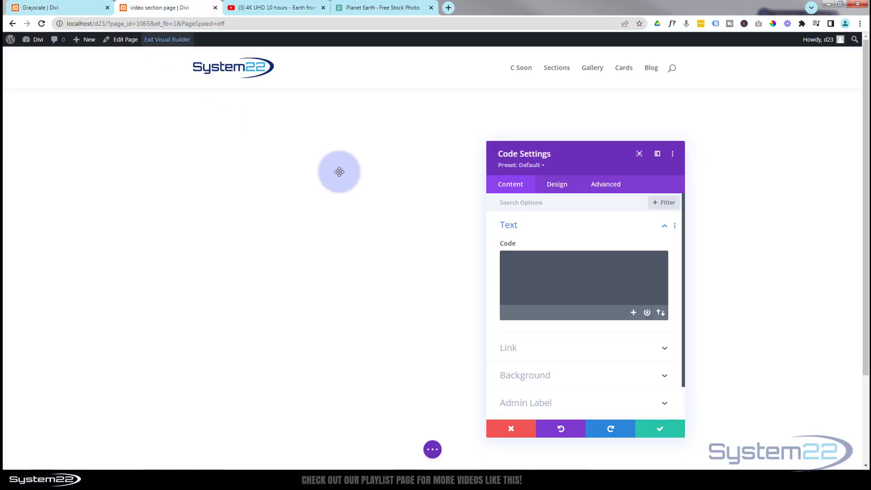
{"action": "left_click", "coordinate": [523, 266]}
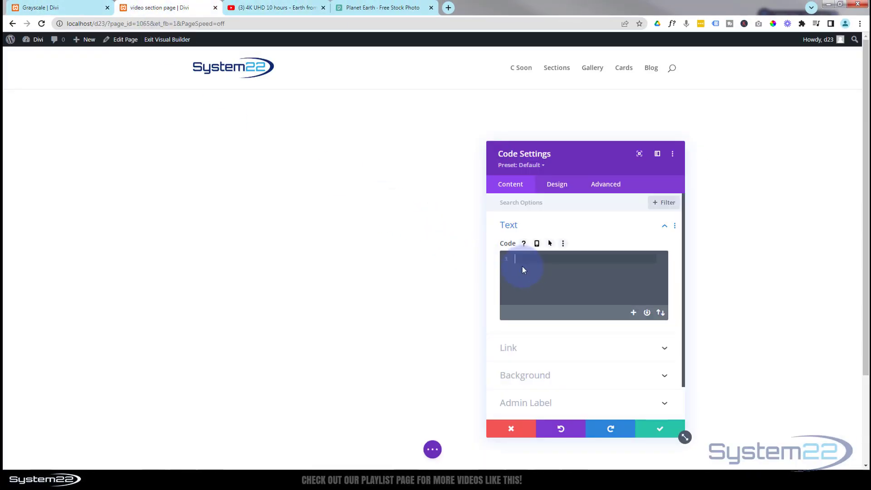
{"action": "key", "text": "ctrl+v"}
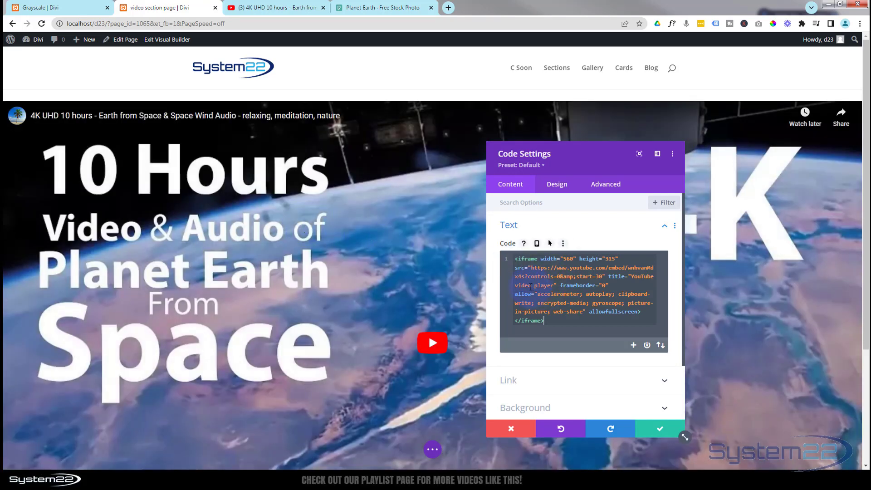
{"action": "left_click", "coordinate": [390, 215]}
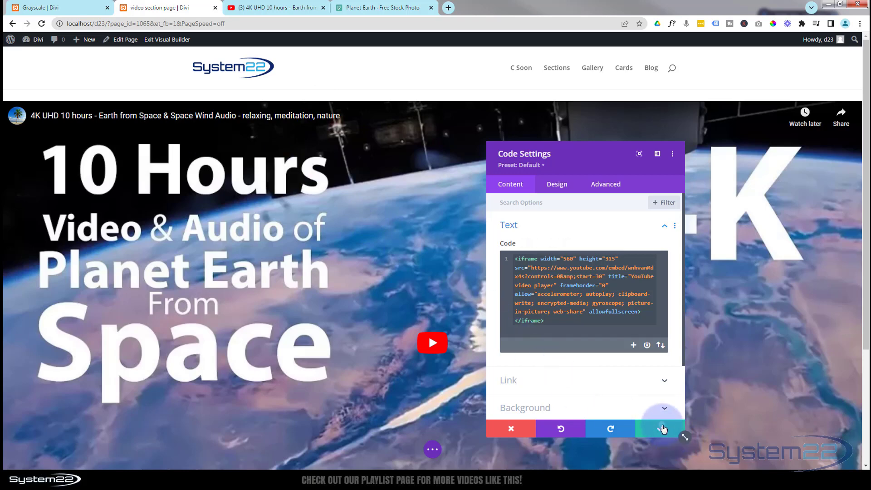
{"action": "left_click", "coordinate": [671, 437]}
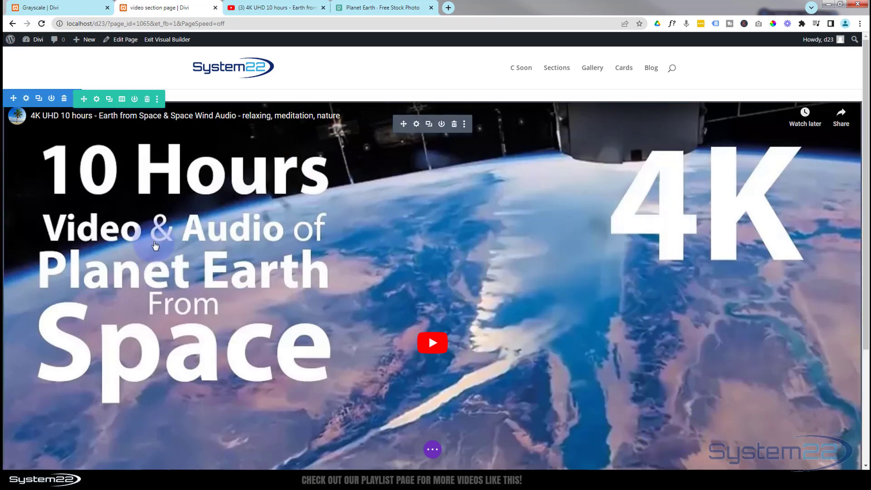
Set the video row's top and bottom padding to 0px, linked together, and save the row settings
{"action": "left_click", "coordinate": [97, 100]}
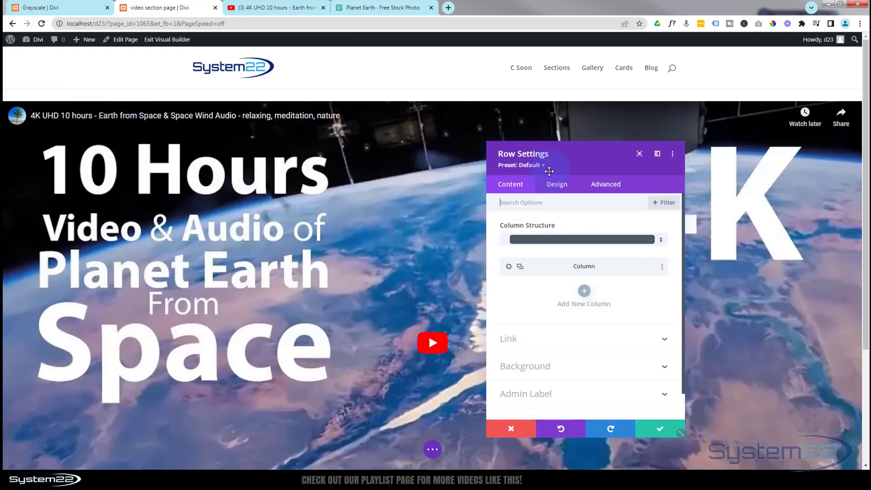
{"action": "left_click", "coordinate": [566, 185]}
{"action": "left_click", "coordinate": [566, 255]}
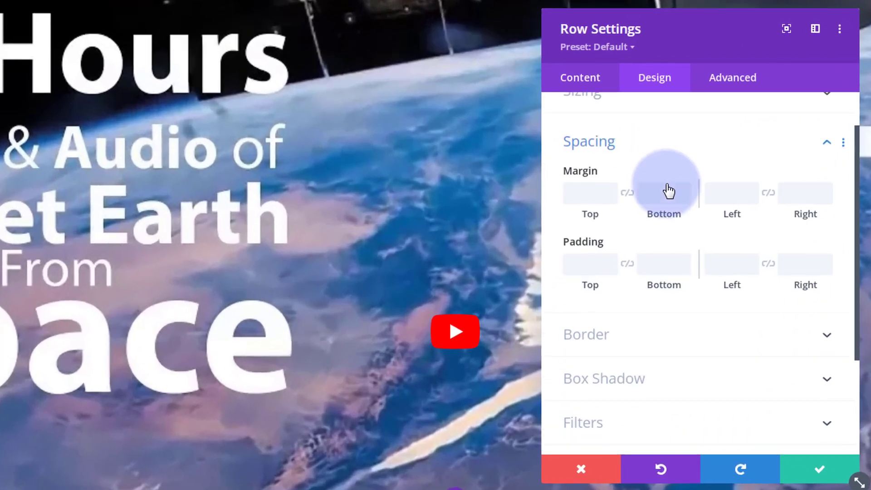
{"action": "left_click", "coordinate": [536, 266]}
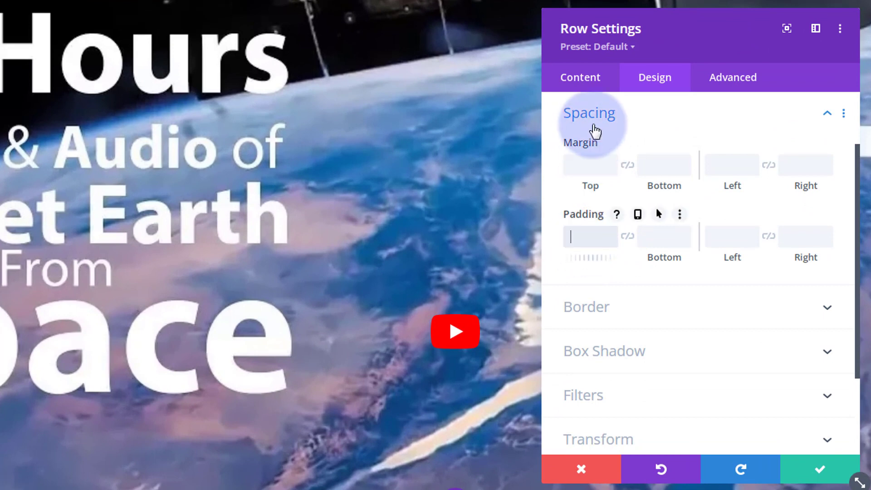
{"action": "type", "text": "0"}
{"action": "left_click", "coordinate": [628, 243]}
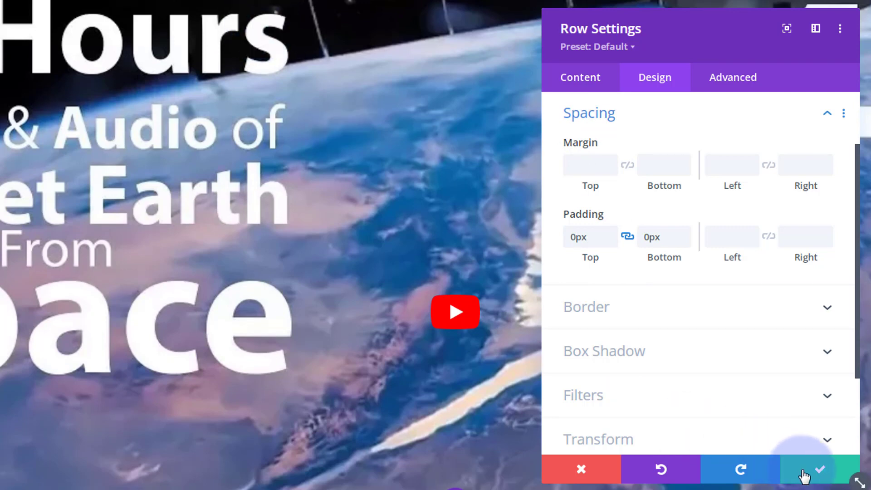
{"action": "left_click", "coordinate": [803, 477]}
Set the video row's horizontal and vertical overflow to Hidden and save the row settings
{"action": "scroll", "coordinate": [361, 165], "scroll_direction": "down", "scroll_amount": 5}
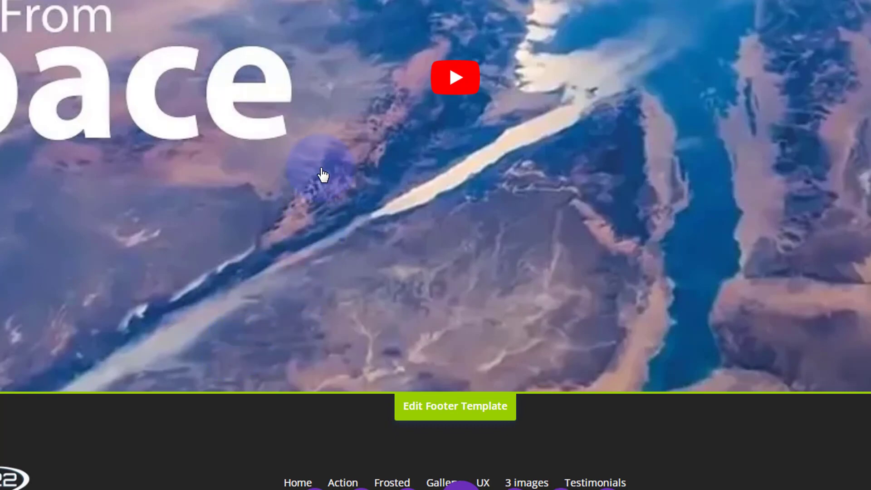
{"action": "scroll", "coordinate": [303, 236], "scroll_direction": "up", "scroll_amount": 5}
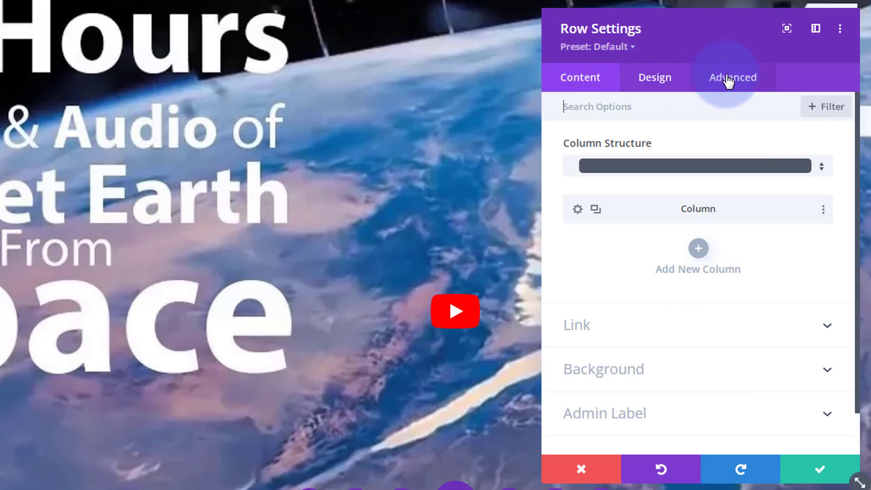
{"action": "left_click", "coordinate": [727, 81]}
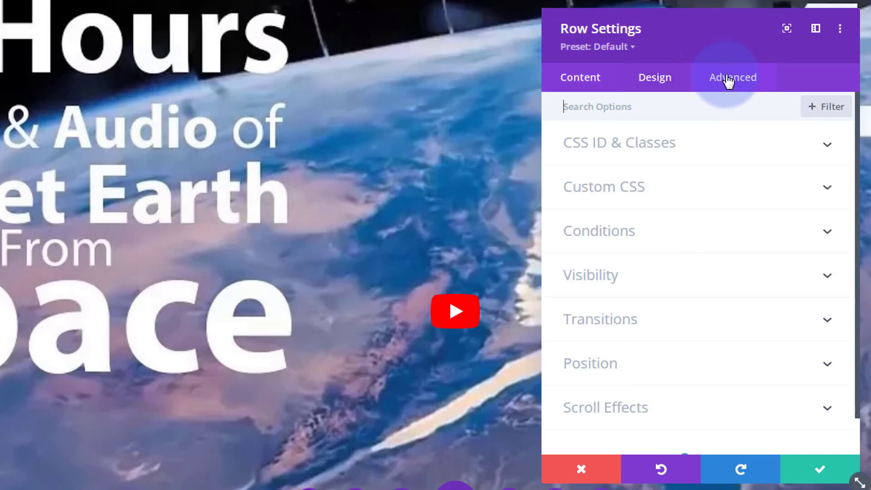
{"action": "left_click", "coordinate": [739, 290]}
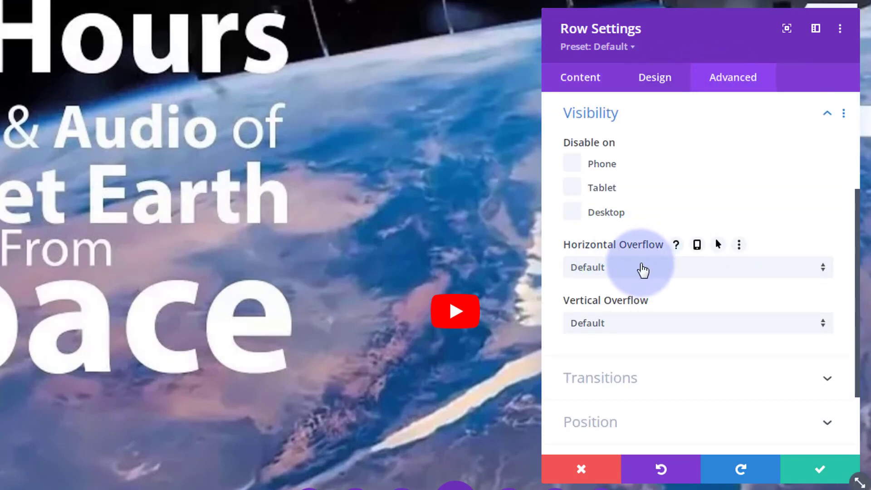
{"action": "left_click", "coordinate": [643, 271]}
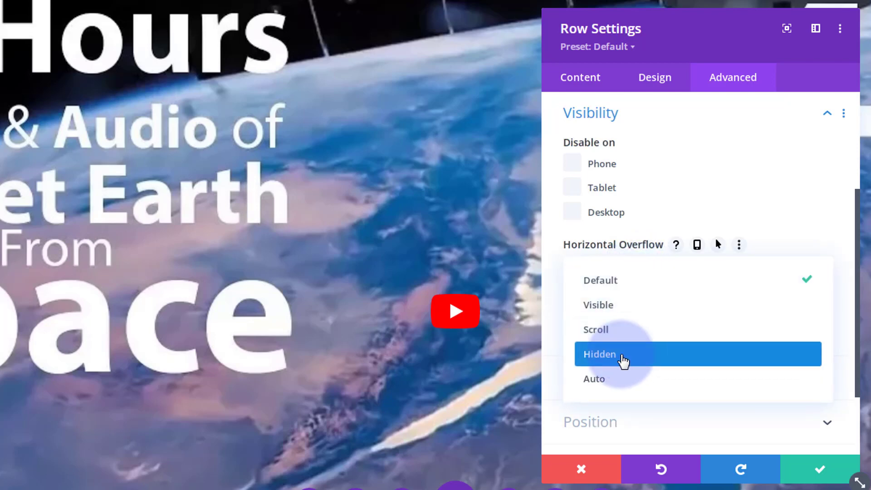
{"action": "left_click", "coordinate": [622, 361]}
{"action": "left_click", "coordinate": [655, 329]}
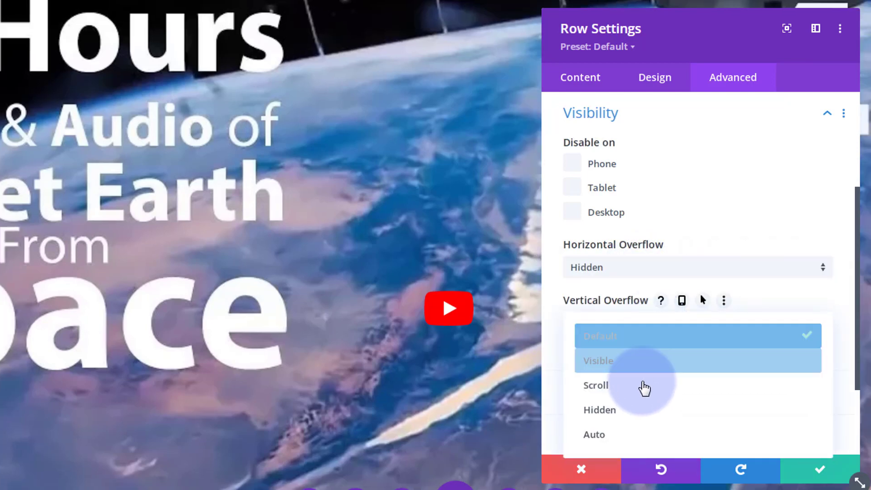
{"action": "left_click", "coordinate": [638, 411]}
{"action": "scroll", "coordinate": [379, 116], "scroll_direction": "down", "scroll_amount": 3}
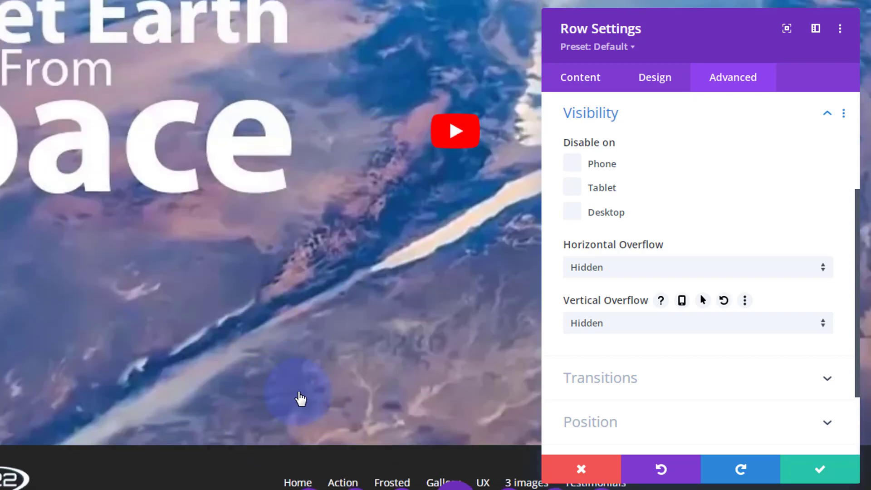
{"action": "left_click", "coordinate": [820, 470]}
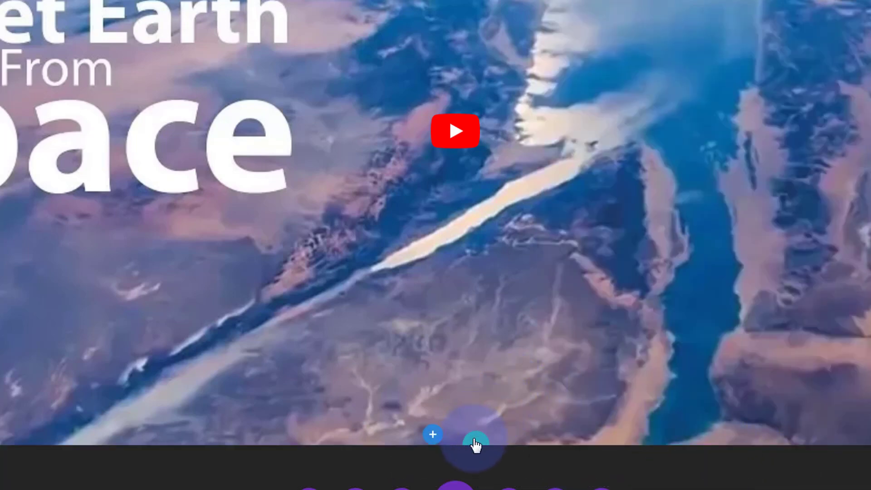
Insert a one-column row with a Blurb module below the video row and title the blurb "Welcome To My video Section"
{"action": "left_click", "coordinate": [477, 442]}
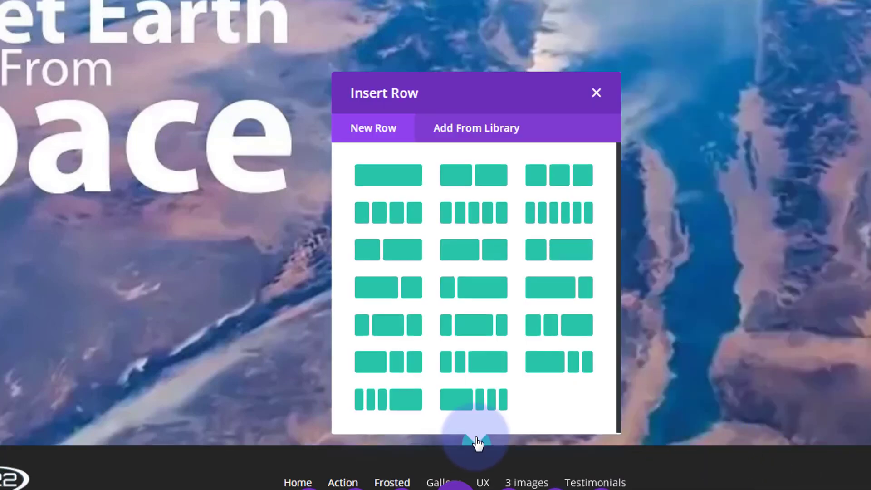
{"action": "left_click", "coordinate": [400, 181]}
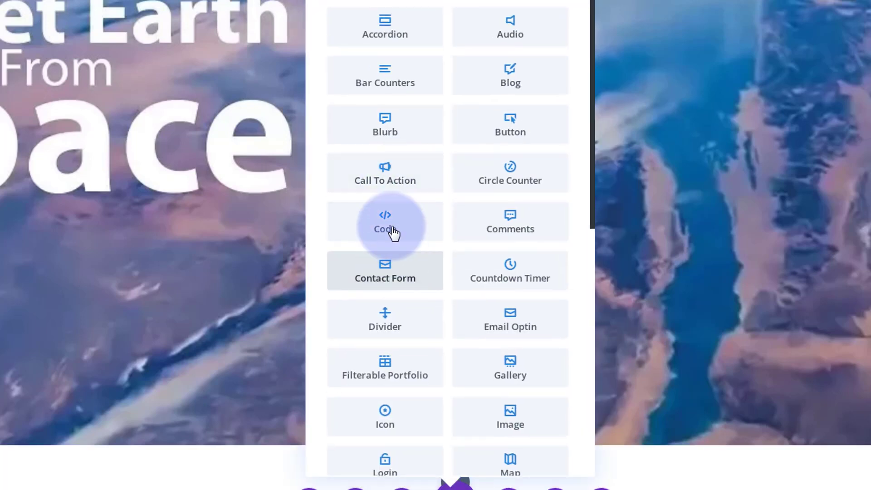
{"action": "left_click", "coordinate": [398, 132]}
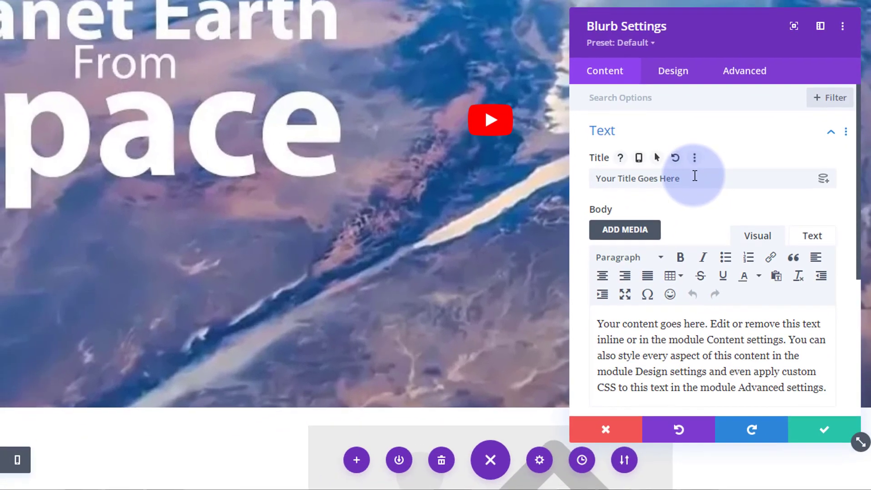
{"action": "left_click_drag", "start_coordinate": [678, 194], "coordinate": [551, 196]}
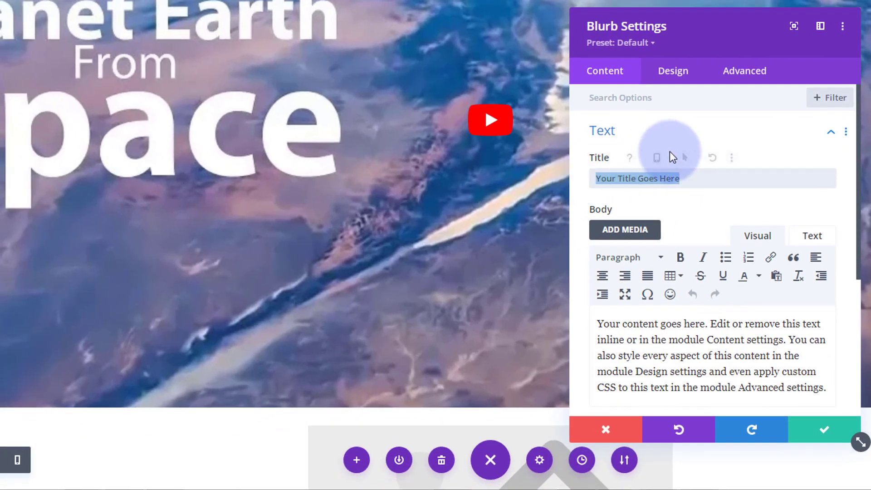
{"action": "type", "text": "Welcome To My video Section"}
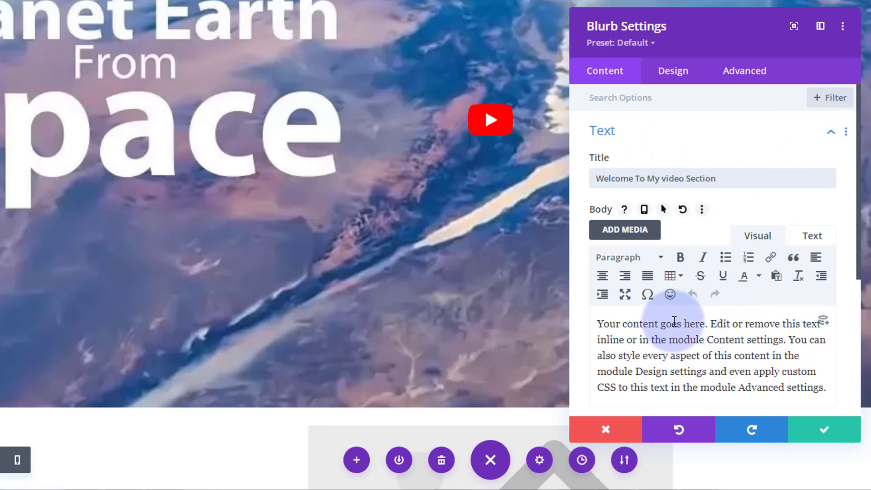
Enable the icon option for the blurb, search icons for "video", choose the circled YouTube play icon and save the module
{"action": "scroll", "coordinate": [674, 321], "scroll_direction": "down", "scroll_amount": 2}
{"action": "scroll", "coordinate": [648, 270], "scroll_direction": "down", "scroll_amount": 3}
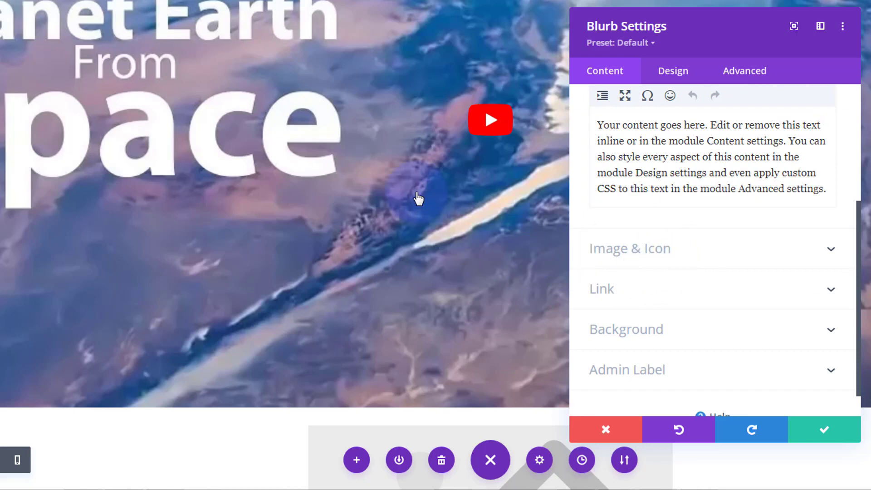
{"action": "scroll", "coordinate": [418, 198], "scroll_direction": "down", "scroll_amount": 3}
{"action": "scroll", "coordinate": [395, 198], "scroll_direction": "down", "scroll_amount": 2}
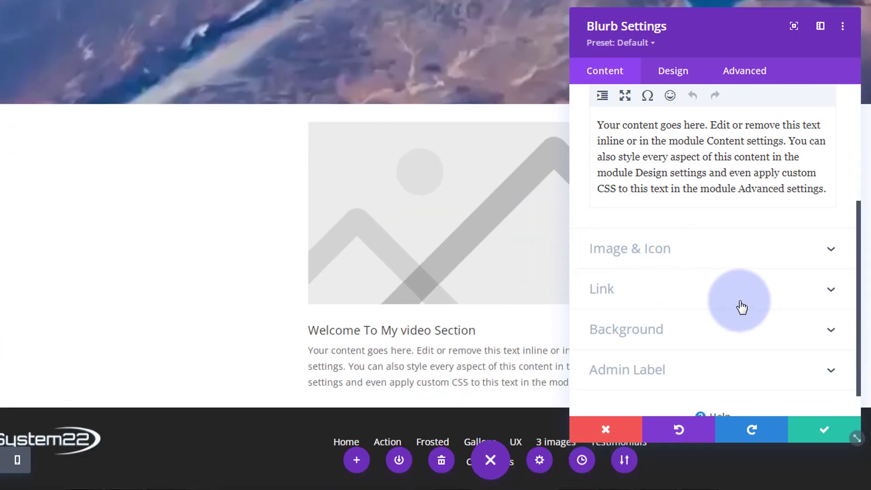
{"action": "left_click", "coordinate": [710, 259]}
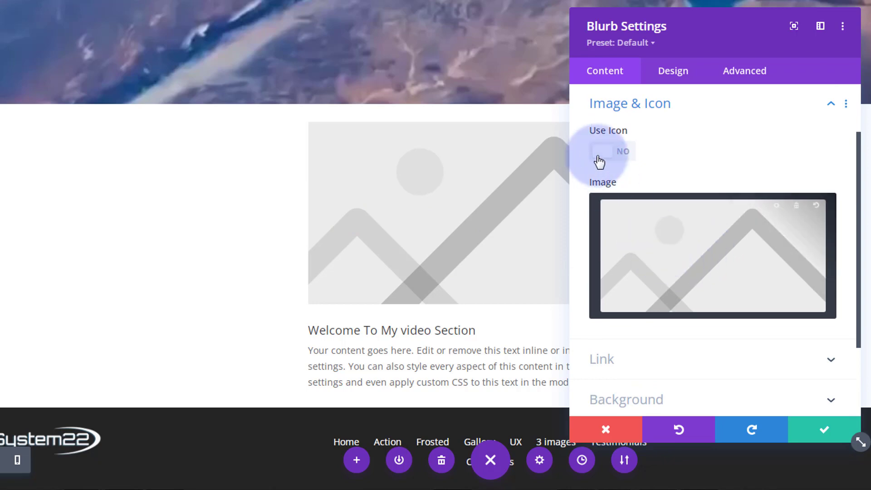
{"action": "left_click", "coordinate": [622, 154]}
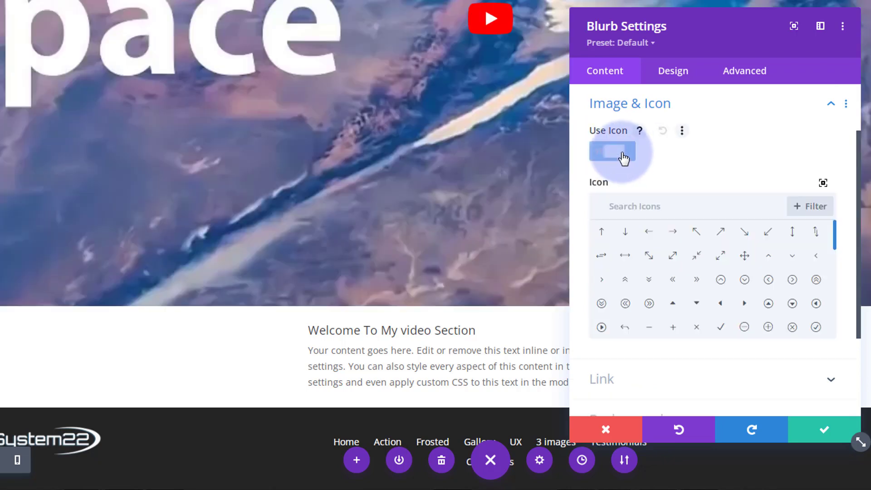
{"action": "left_click", "coordinate": [641, 207]}
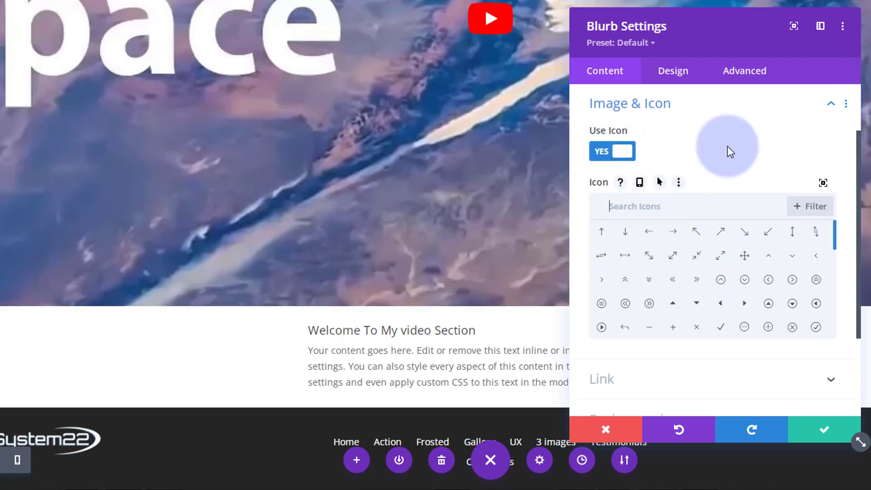
{"action": "type", "text": "video"}
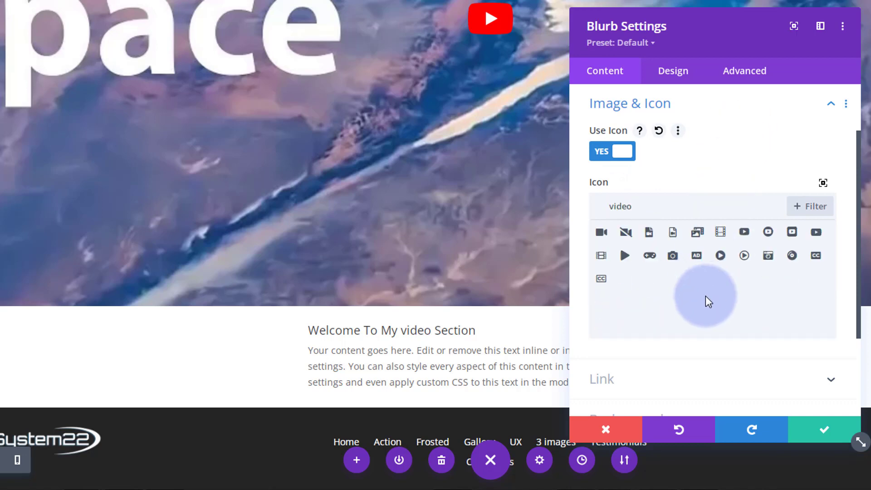
{"action": "left_click", "coordinate": [768, 233]}
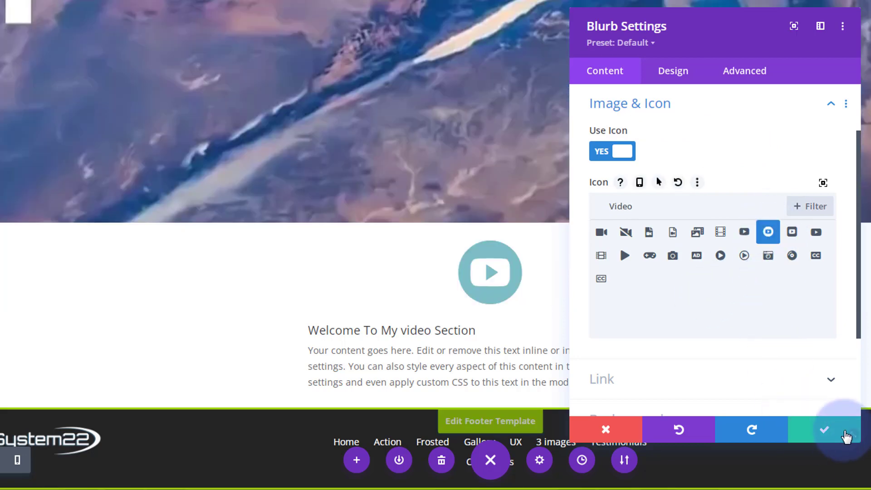
{"action": "left_click", "coordinate": [835, 430]}
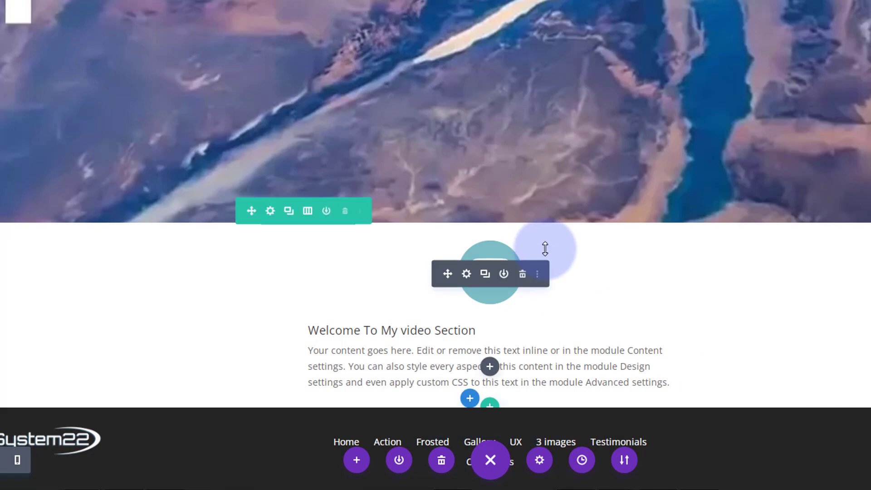
Add a Button module below the blurb and set its text to "Learn More"
{"action": "left_click", "coordinate": [490, 368]}
{"action": "left_click", "coordinate": [548, 119]}
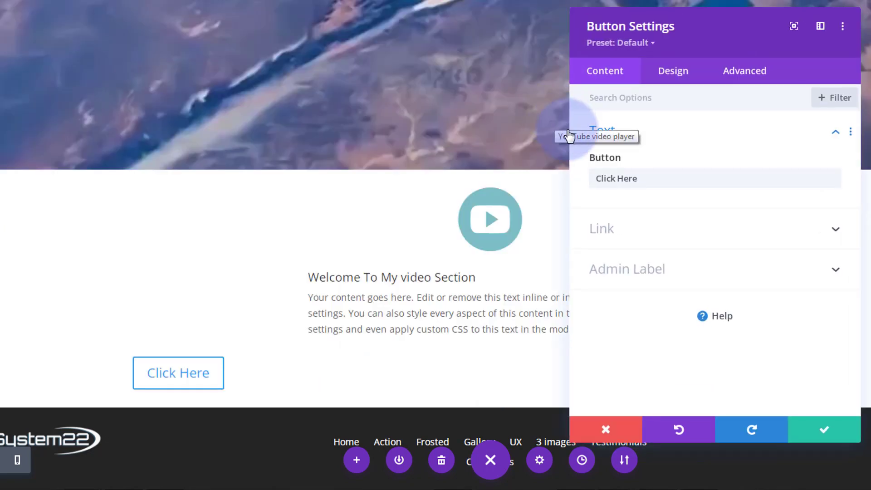
{"action": "left_click_drag", "start_coordinate": [641, 178], "coordinate": [576, 178]}
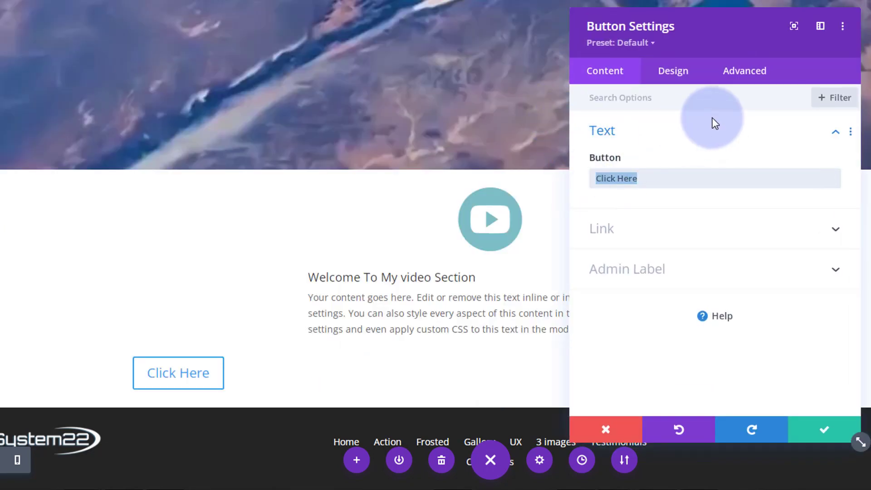
{"action": "type", "text": "Le"}
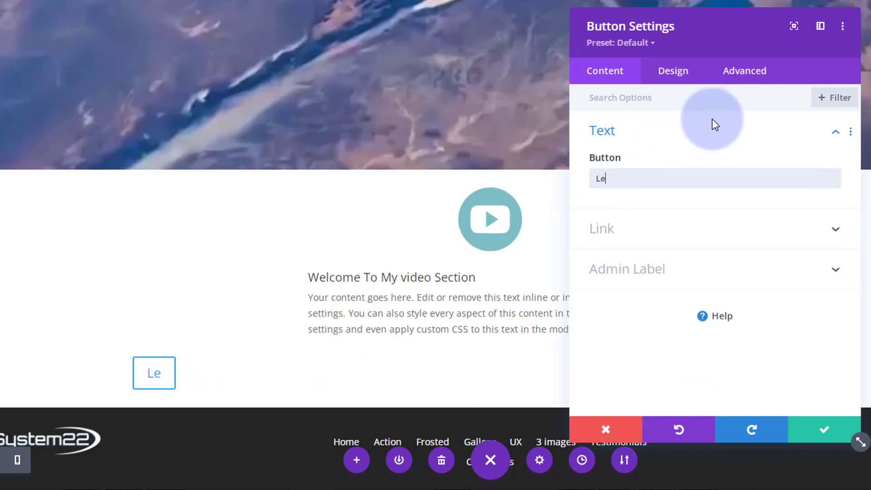
{"action": "type", "text": "arn More"}
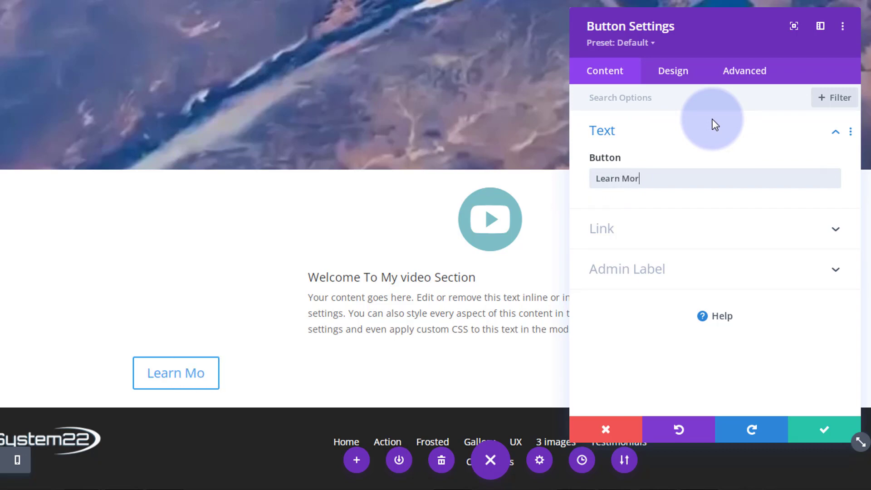
Set the button's link URL to "#" and check the available link target options
{"action": "left_click", "coordinate": [657, 232]}
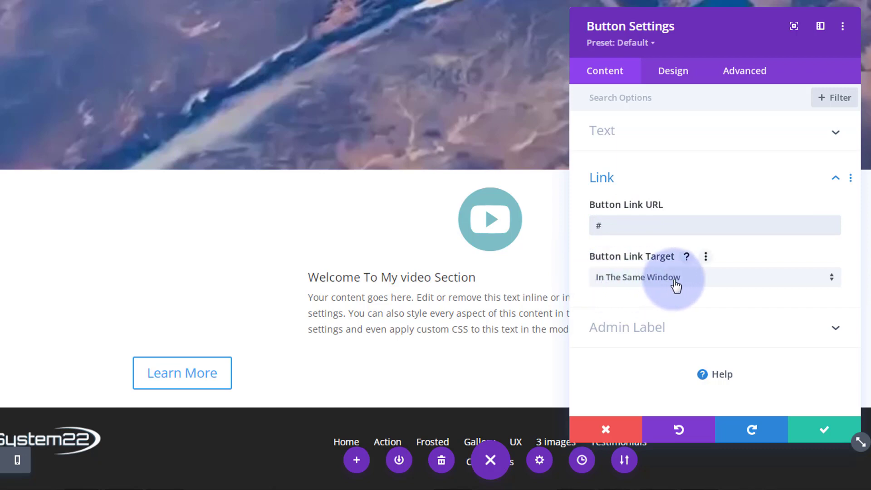
{"action": "left_click", "coordinate": [704, 286]}
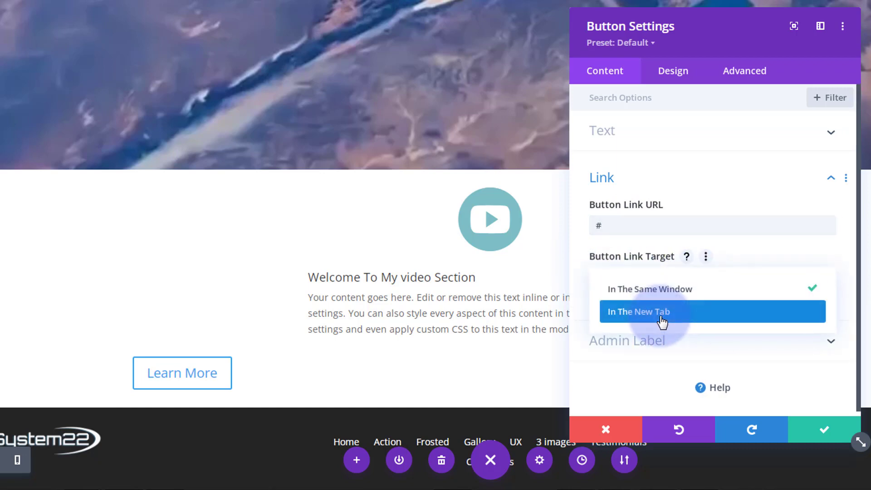
{"action": "left_click", "coordinate": [582, 271]}
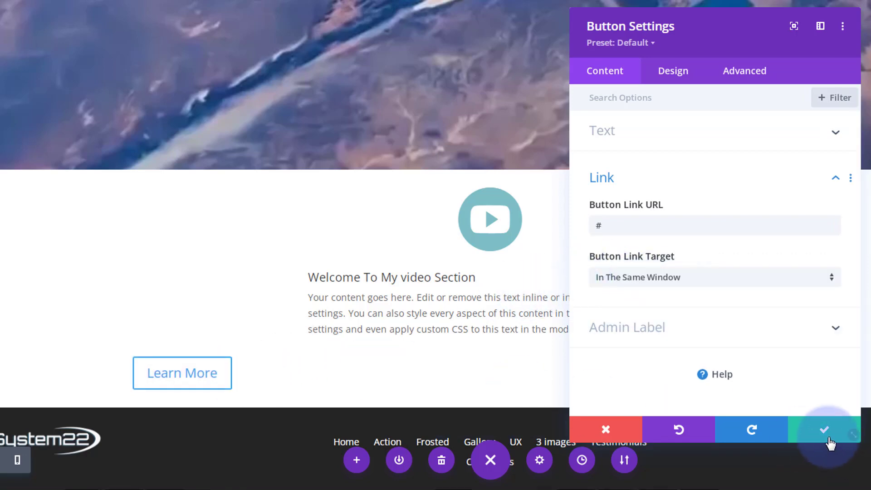
Center the Learn More button's alignment and save the button settings
{"action": "left_click", "coordinate": [680, 78]}
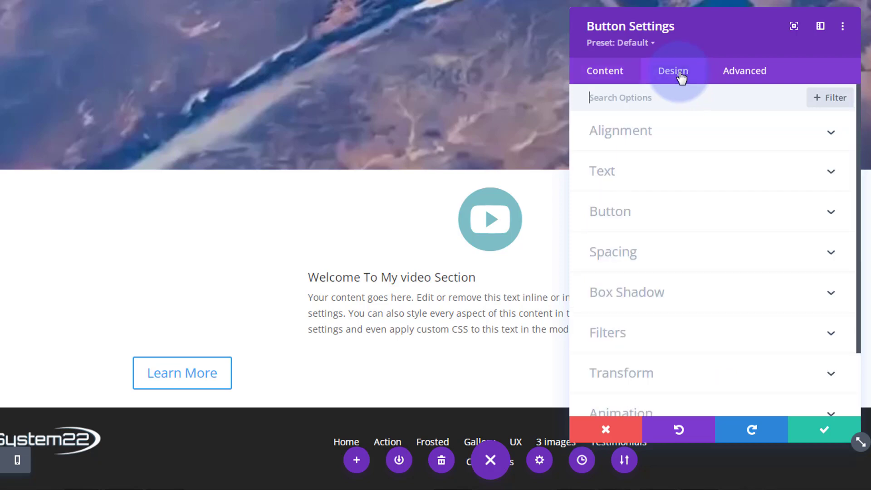
{"action": "left_click", "coordinate": [699, 134]}
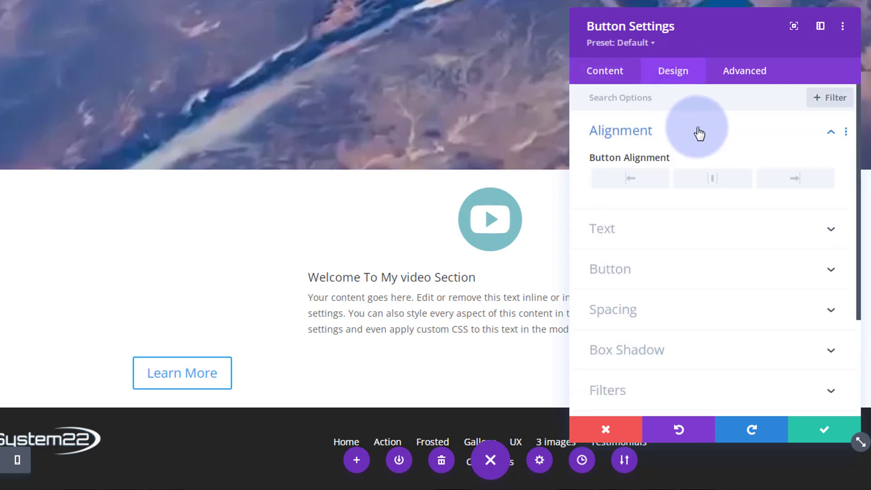
{"action": "left_click", "coordinate": [715, 180]}
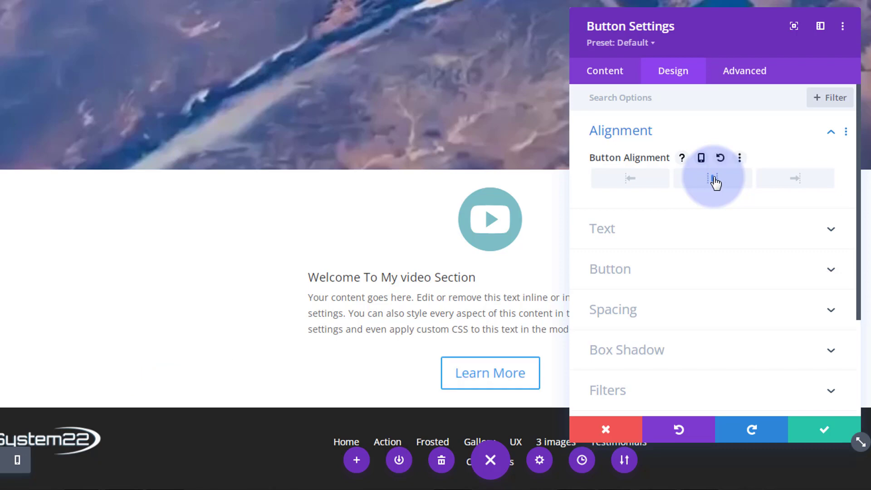
{"action": "left_click", "coordinate": [815, 435]}
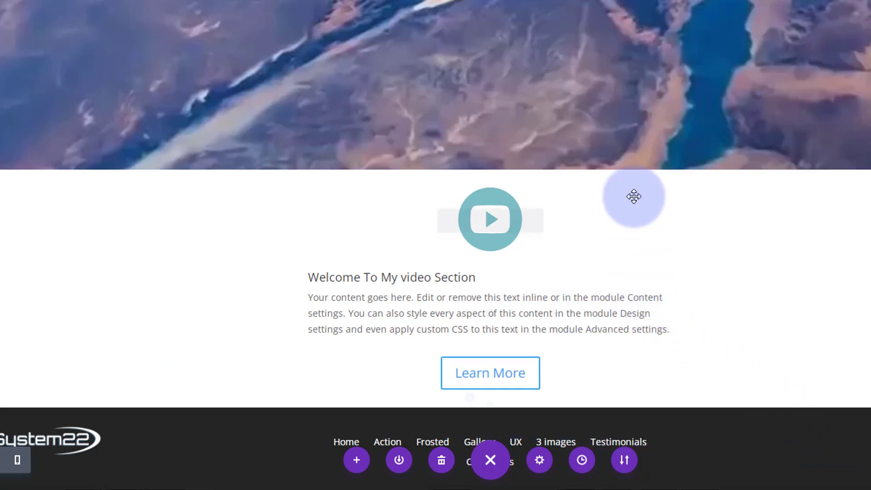
Set the height of the row containing the blurb and button to 100vh in its sizing options
{"action": "scroll", "coordinate": [635, 191], "scroll_direction": "up", "scroll_amount": 3}
{"action": "scroll", "coordinate": [634, 144], "scroll_direction": "up", "scroll_amount": 5}
{"action": "scroll", "coordinate": [634, 144], "scroll_direction": "down", "scroll_amount": 6}
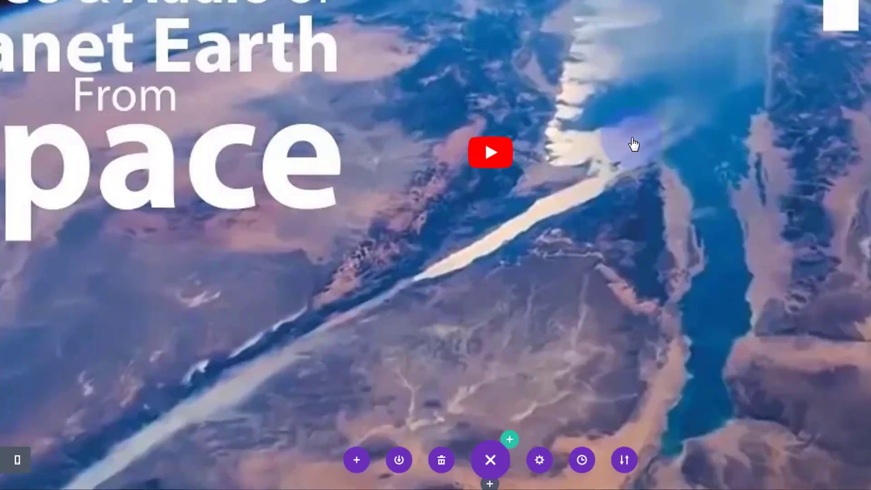
{"action": "scroll", "coordinate": [634, 144], "scroll_direction": "down", "scroll_amount": 3}
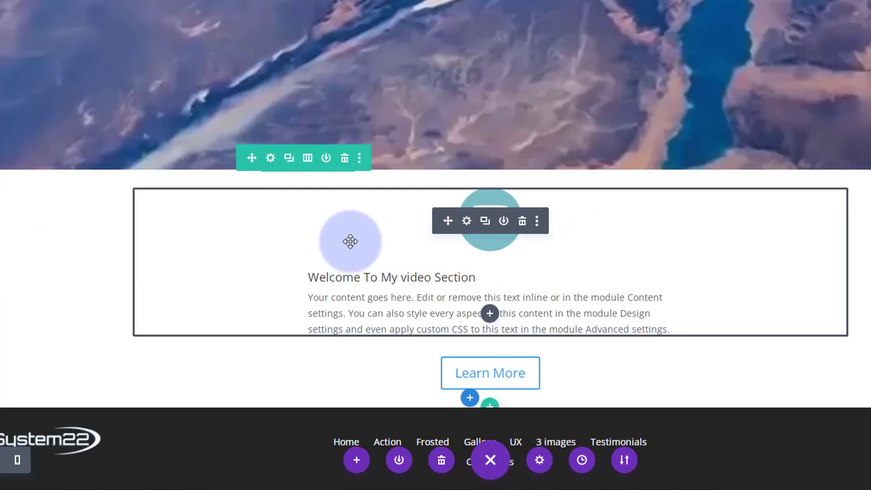
{"action": "left_click", "coordinate": [270, 158]}
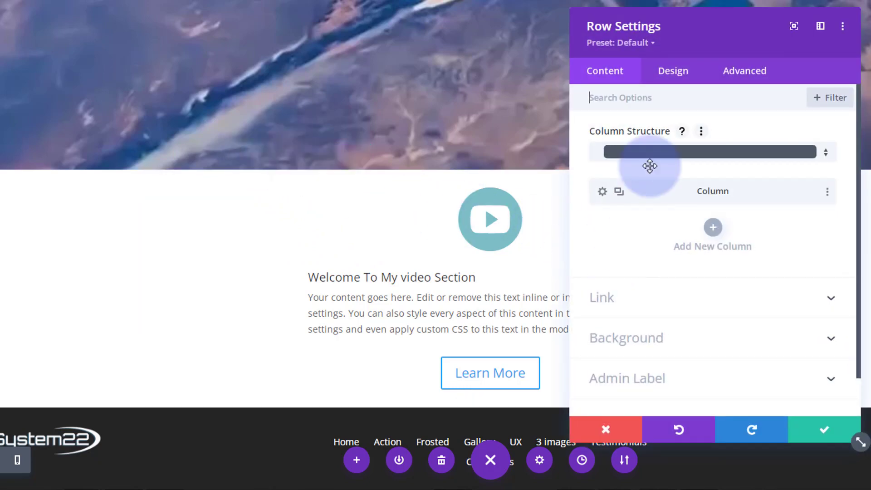
{"action": "left_click", "coordinate": [673, 80]}
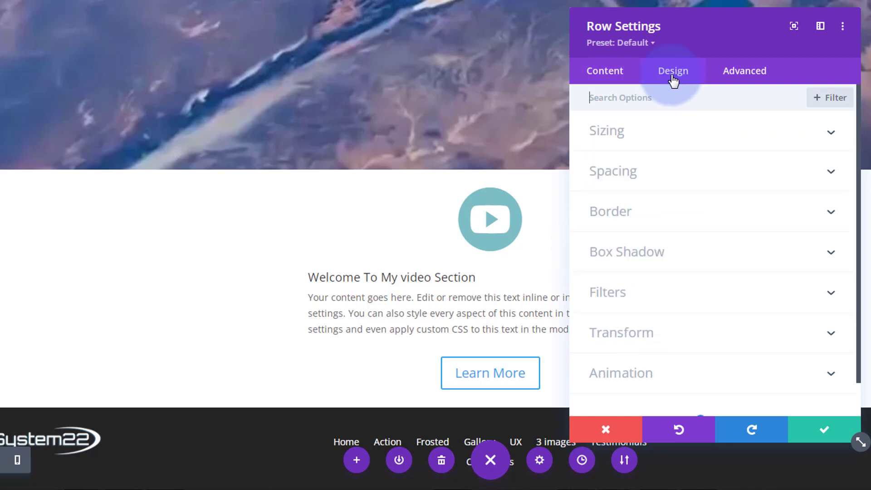
{"action": "left_click", "coordinate": [716, 185]}
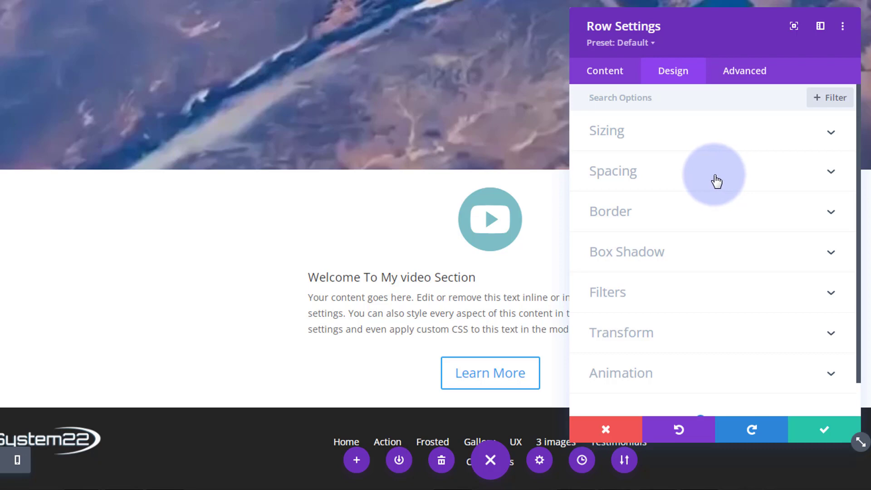
{"action": "left_click", "coordinate": [705, 148]}
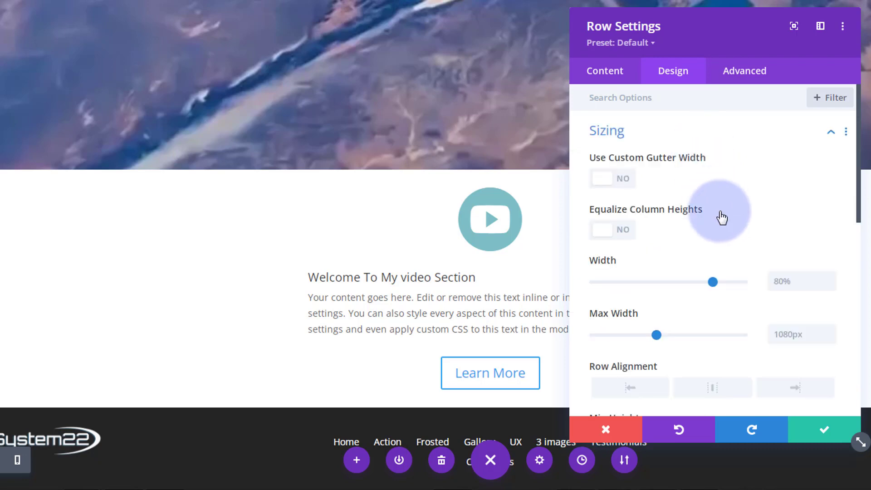
{"action": "scroll", "coordinate": [734, 237], "scroll_direction": "down", "scroll_amount": 5}
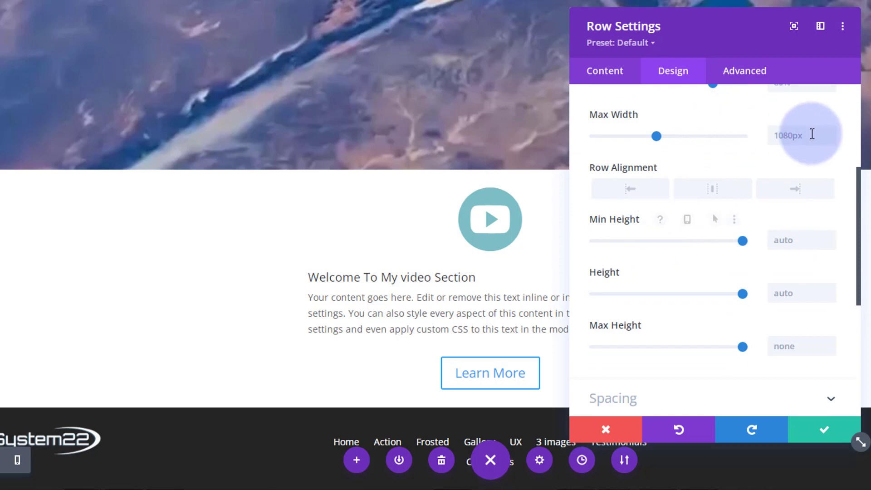
{"action": "left_click", "coordinate": [777, 293]}
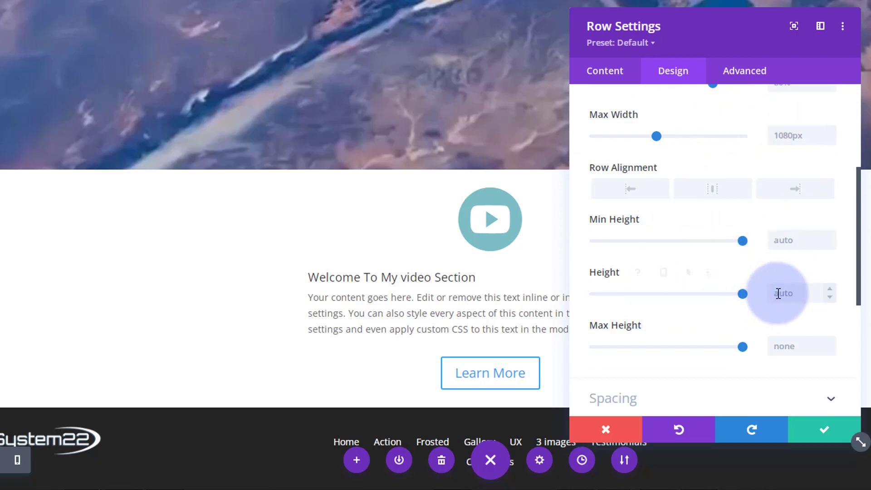
{"action": "type", "text": "100"}
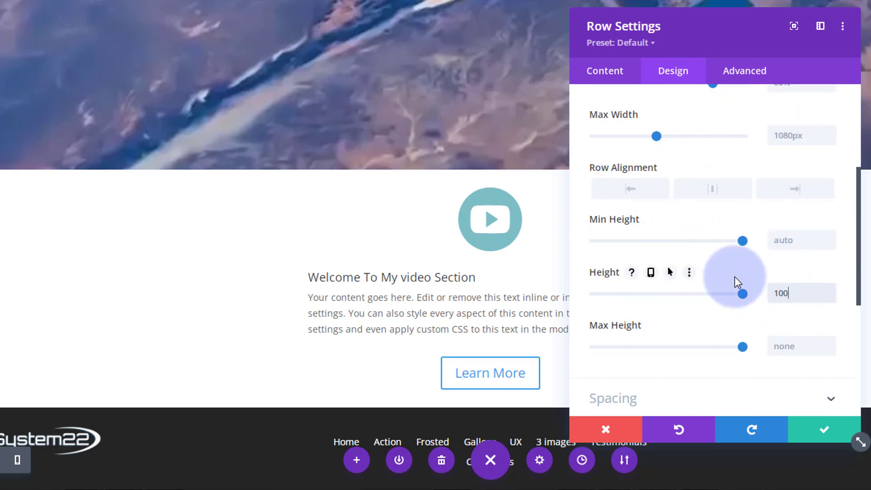
{"action": "type", "text": "vh"}
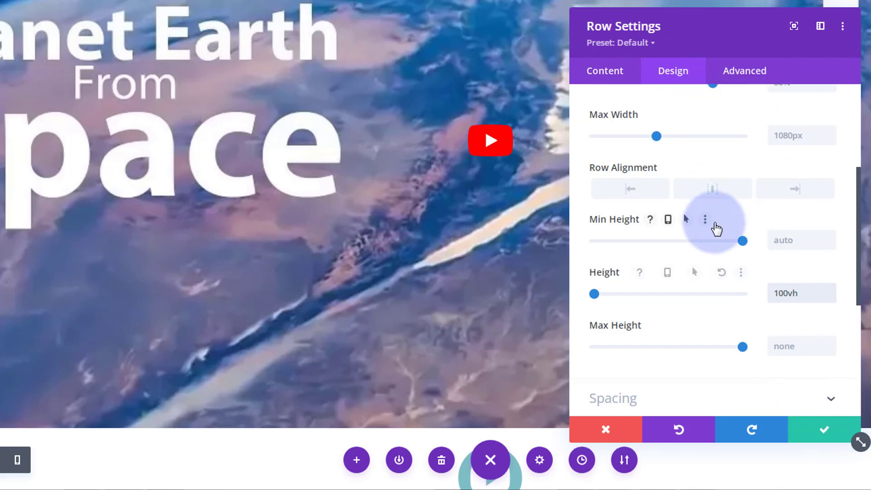
Set the blurb row's top margin to -100vh and check how the row overlaps the video
{"action": "scroll", "coordinate": [715, 229], "scroll_direction": "down", "scroll_amount": 5}
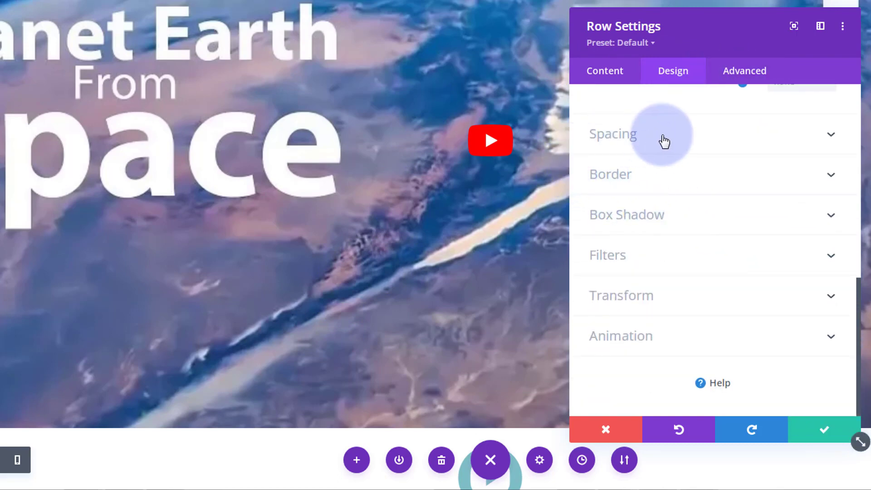
{"action": "left_click", "coordinate": [670, 142]}
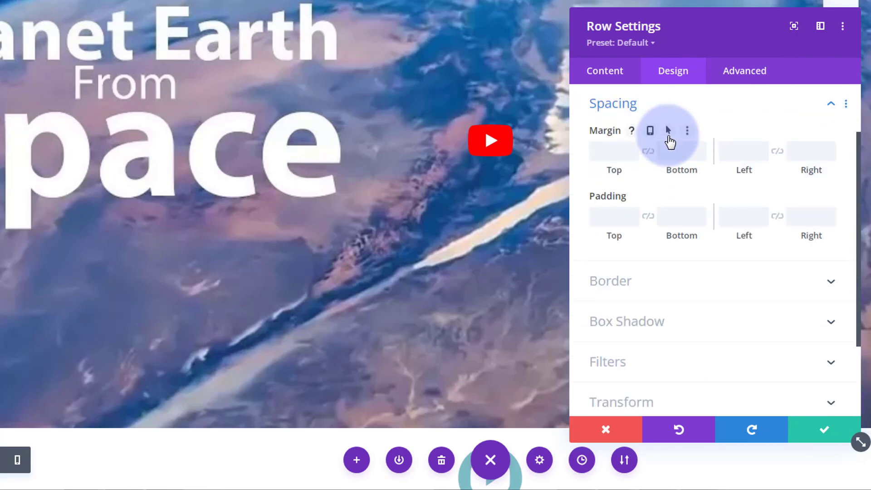
{"action": "left_click", "coordinate": [613, 151]}
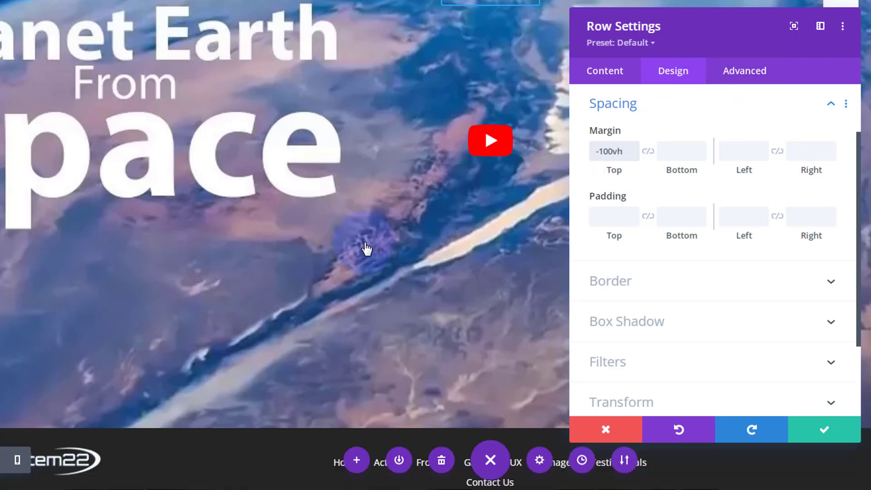
{"action": "scroll", "coordinate": [363, 253], "scroll_direction": "up", "scroll_amount": 3}
{"action": "left_click", "coordinate": [382, 33]}
{"action": "left_click", "coordinate": [621, 151]}
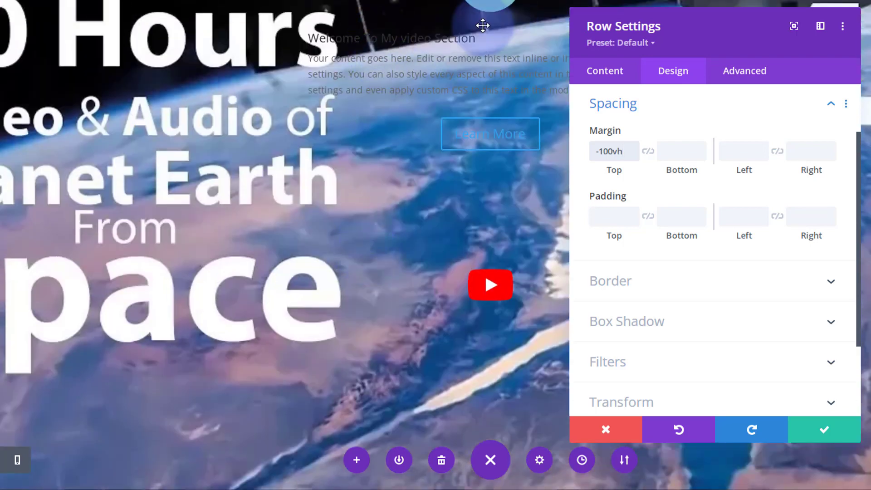
{"action": "left_click", "coordinate": [630, 301]}
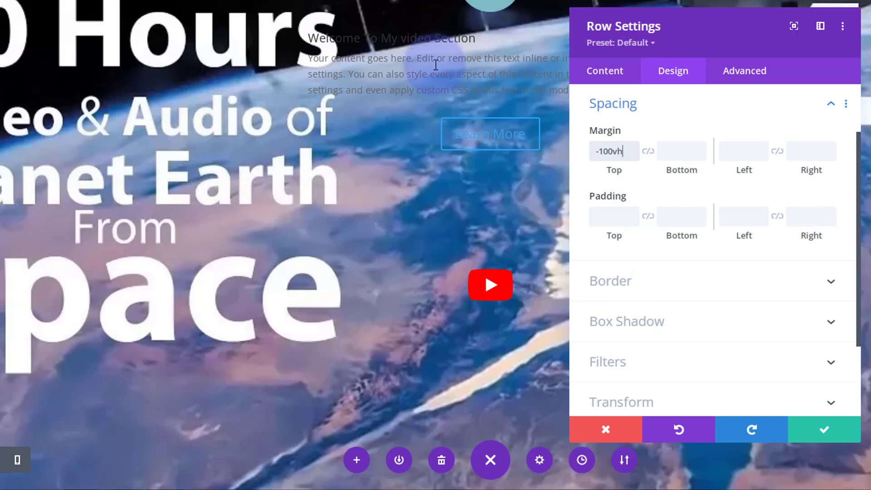
{"action": "left_click", "coordinate": [394, 255]}
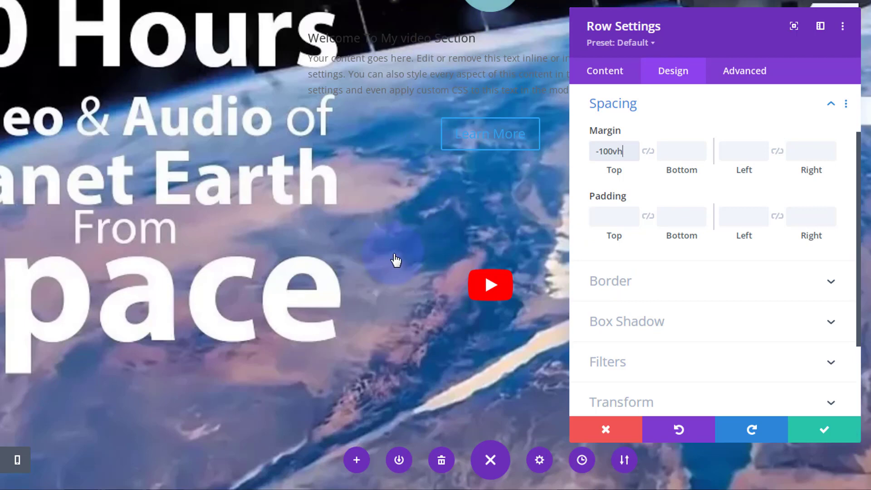
Try a top padding of 25vh on the blurb row, raise it to 30vh and save the row settings
{"action": "left_click", "coordinate": [603, 217]}
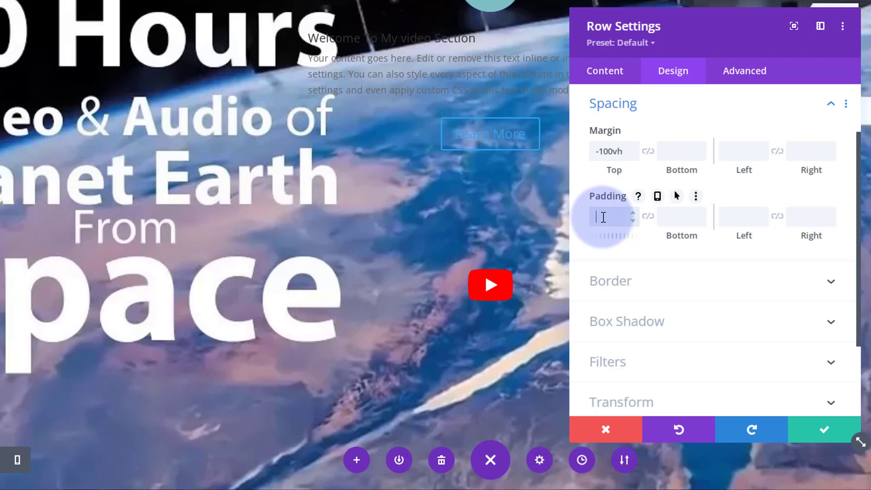
{"action": "type", "text": "25vh"}
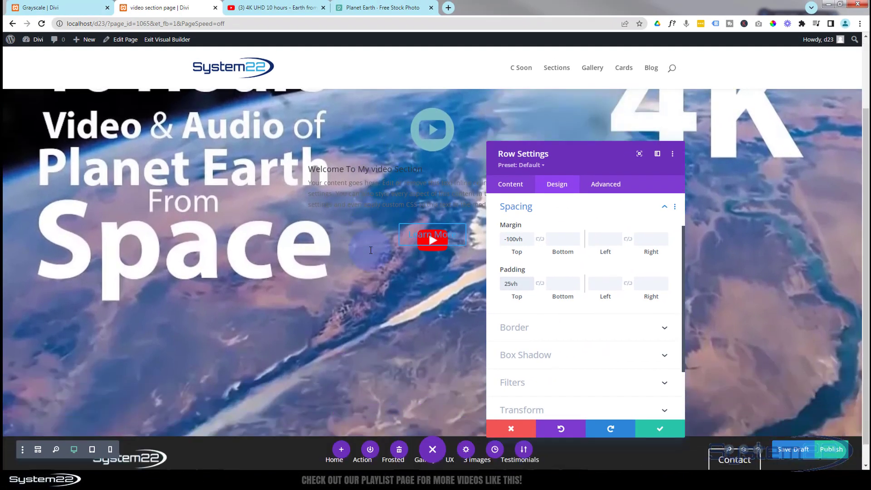
{"action": "left_click", "coordinate": [531, 287]}
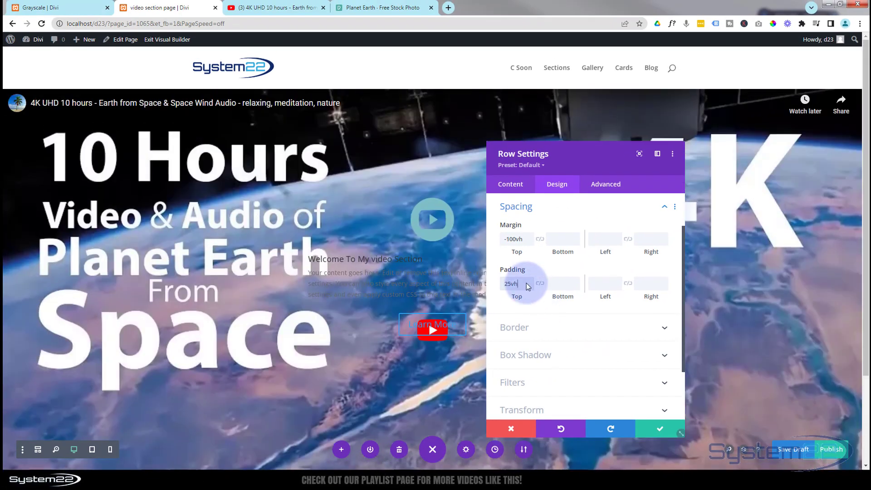
{"action": "left_click_drag", "start_coordinate": [503, 284], "coordinate": [510, 284]}
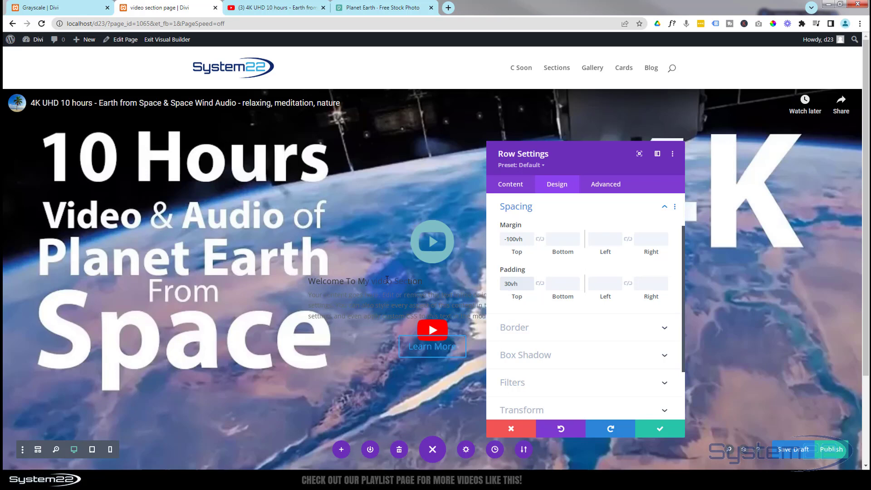
{"action": "left_click", "coordinate": [661, 431]}
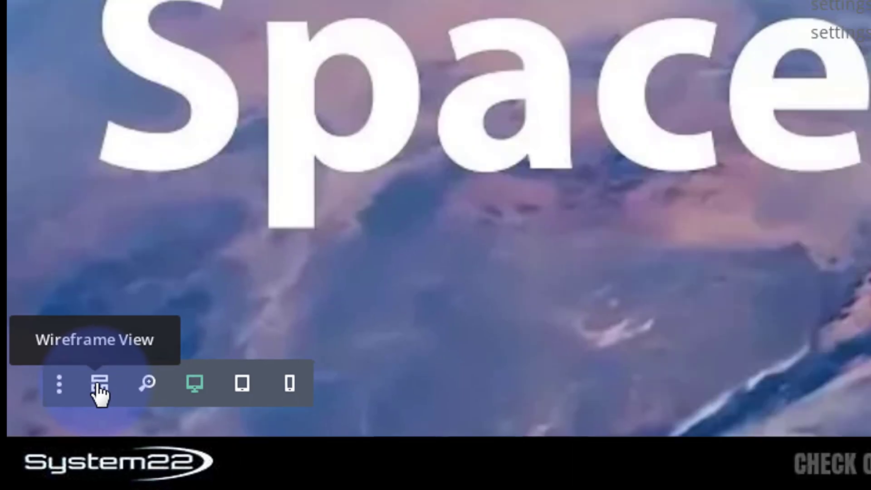
Reach the blurb's settings through the wireframe, return to the desktop preview and set the icon color to white (#ffffff)
{"action": "left_click", "coordinate": [98, 387]}
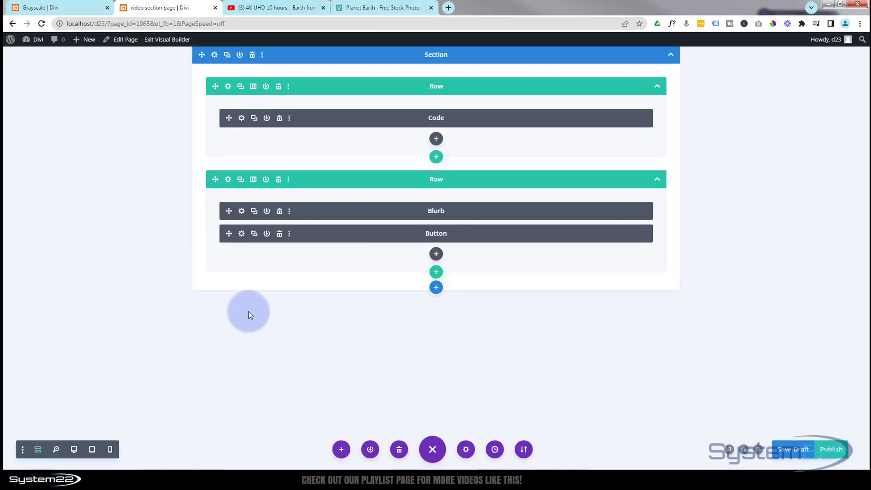
{"action": "left_click", "coordinate": [243, 212]}
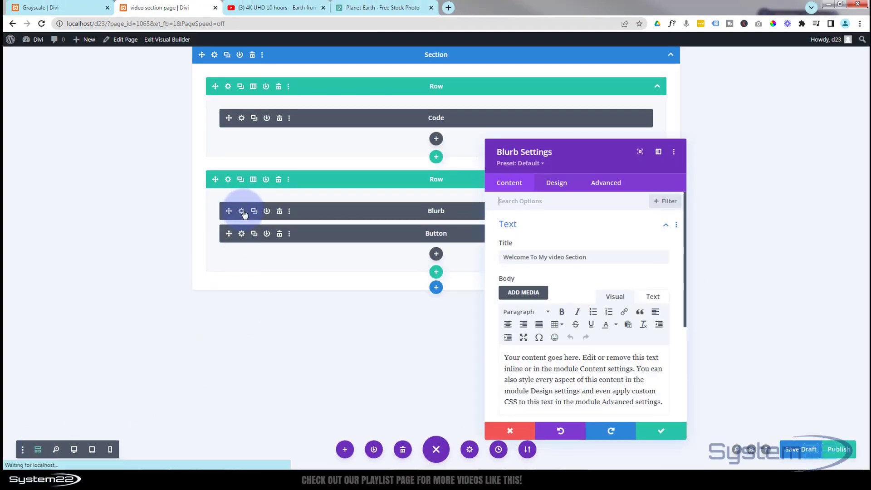
{"action": "left_click", "coordinate": [73, 450]}
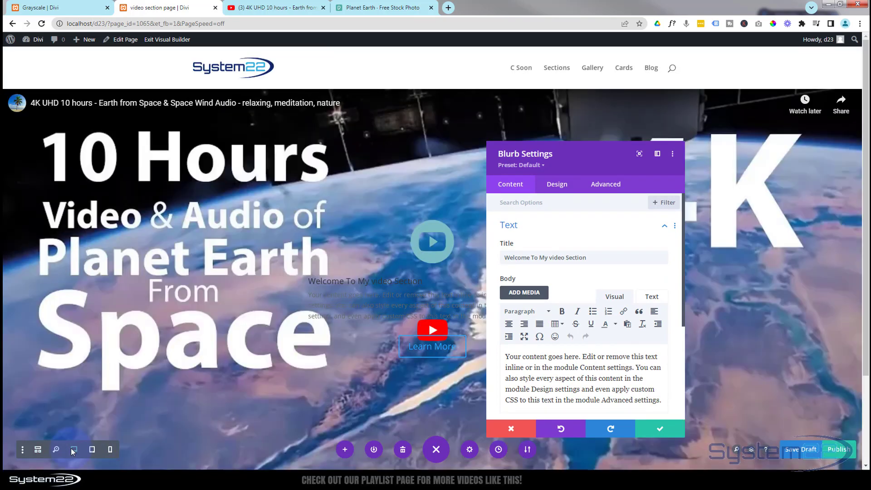
{"action": "left_click", "coordinate": [551, 253]}
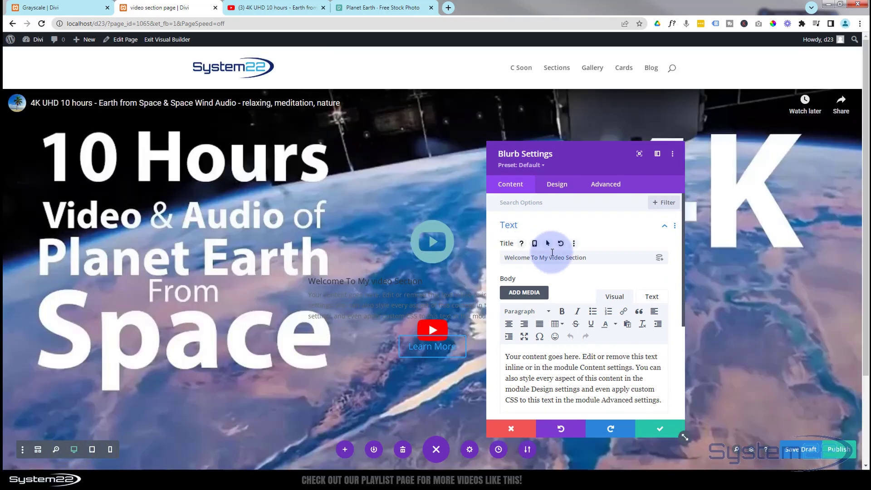
{"action": "left_click", "coordinate": [557, 183]}
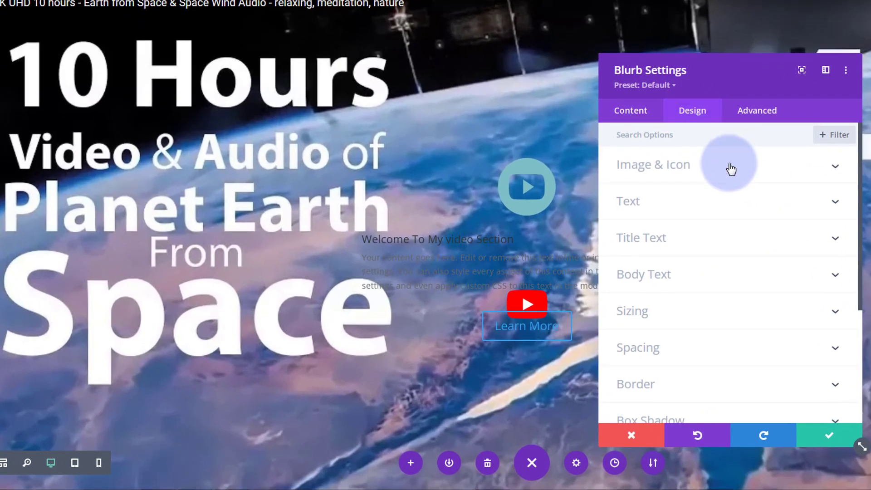
{"action": "left_click", "coordinate": [730, 168]}
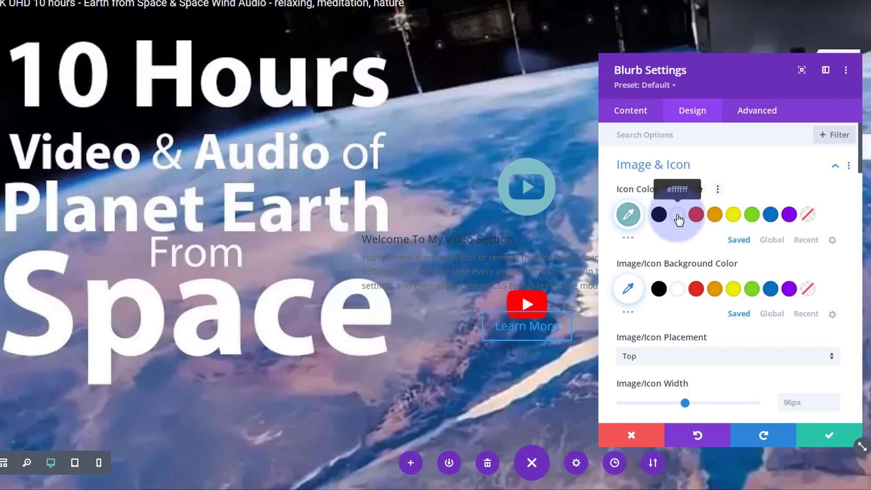
{"action": "left_click", "coordinate": [678, 216]}
Change the blurb's general text color to Light
{"action": "scroll", "coordinate": [673, 240], "scroll_direction": "down", "scroll_amount": 3}
{"action": "scroll", "coordinate": [676, 240], "scroll_direction": "down", "scroll_amount": 15}
{"action": "scroll", "coordinate": [676, 240], "scroll_direction": "down", "scroll_amount": 10}
{"action": "left_click", "coordinate": [676, 189]}
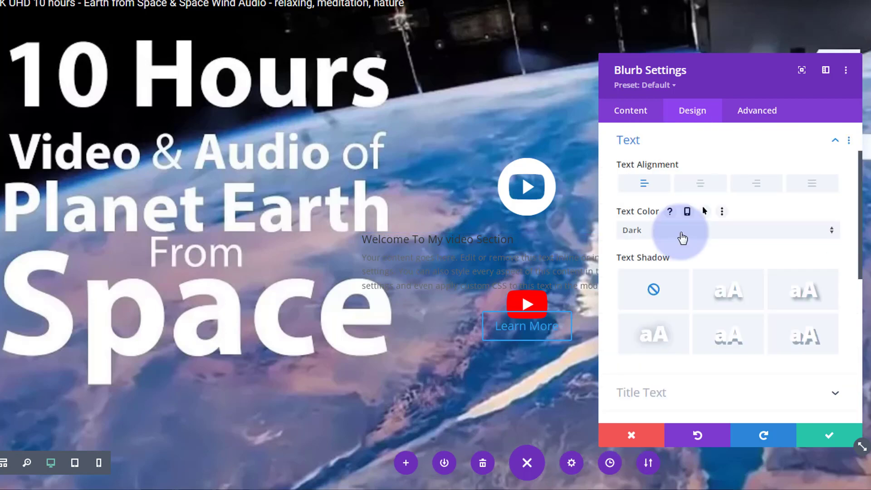
{"action": "left_click", "coordinate": [683, 238]}
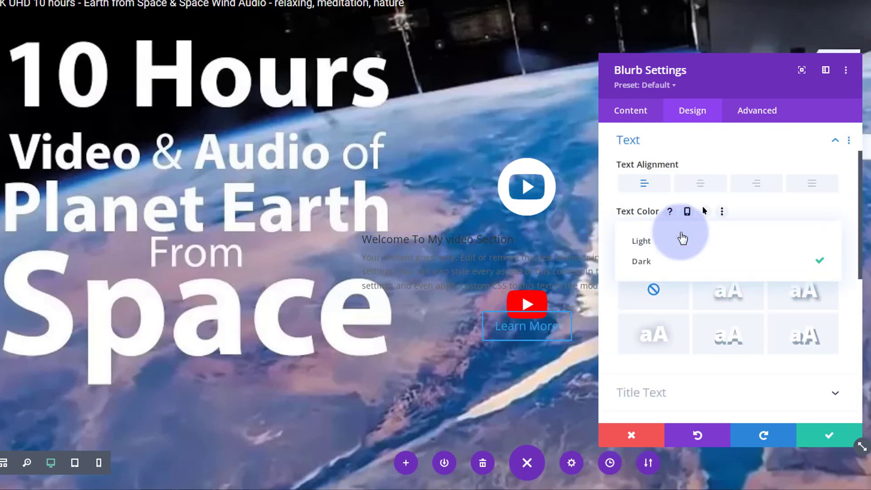
{"action": "left_click", "coordinate": [665, 242]}
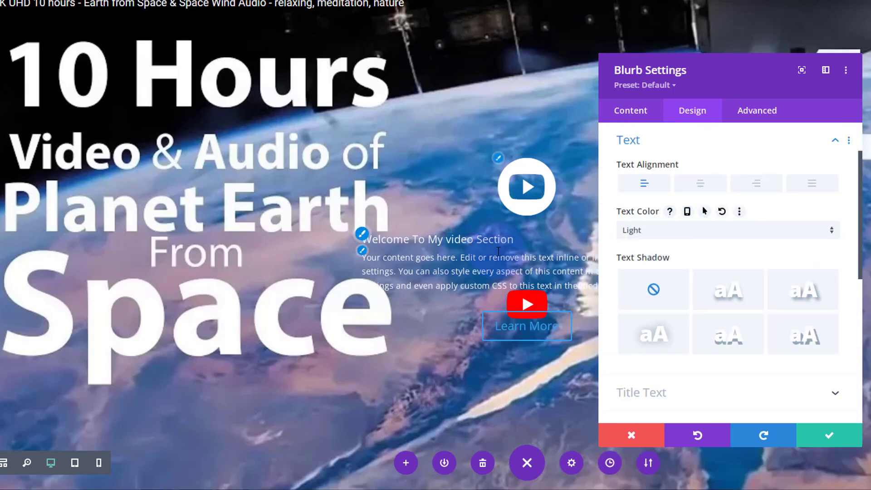
{"action": "left_click", "coordinate": [690, 253]}
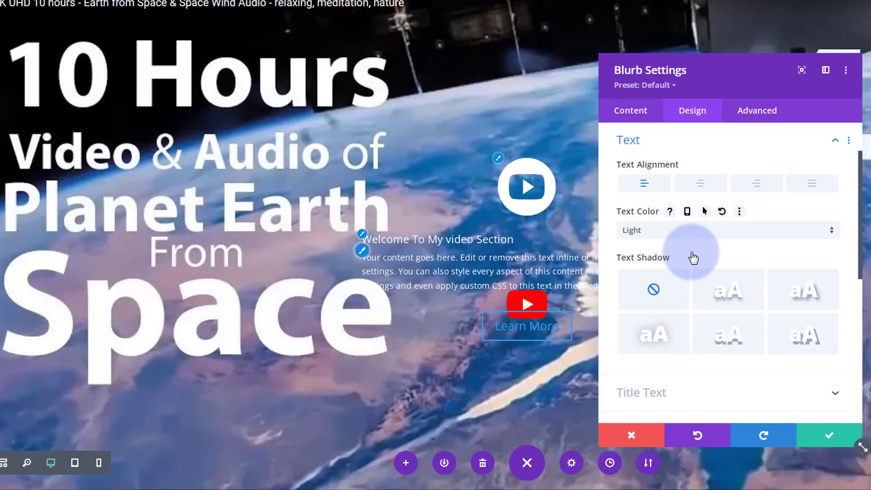
Center the blurb's text and apply the text shadow preset in the second row's middle
{"action": "left_click", "coordinate": [712, 185]}
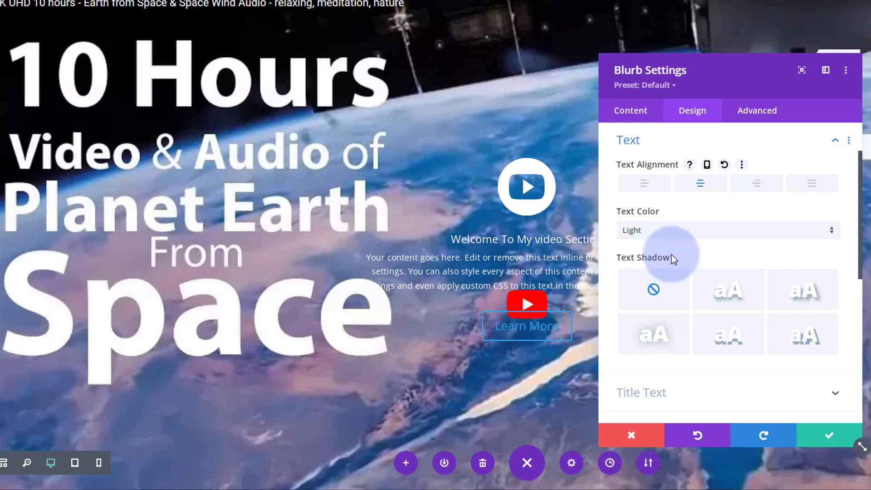
{"action": "left_click", "coordinate": [737, 303]}
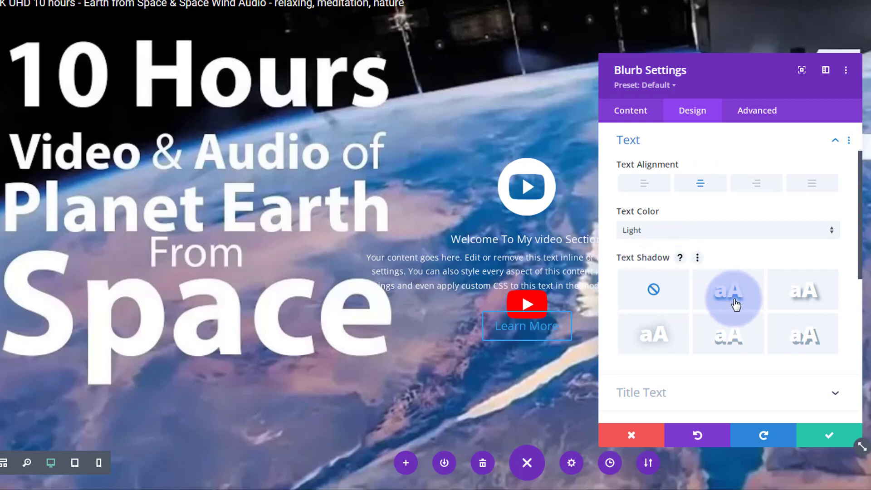
{"action": "left_click", "coordinate": [725, 339]}
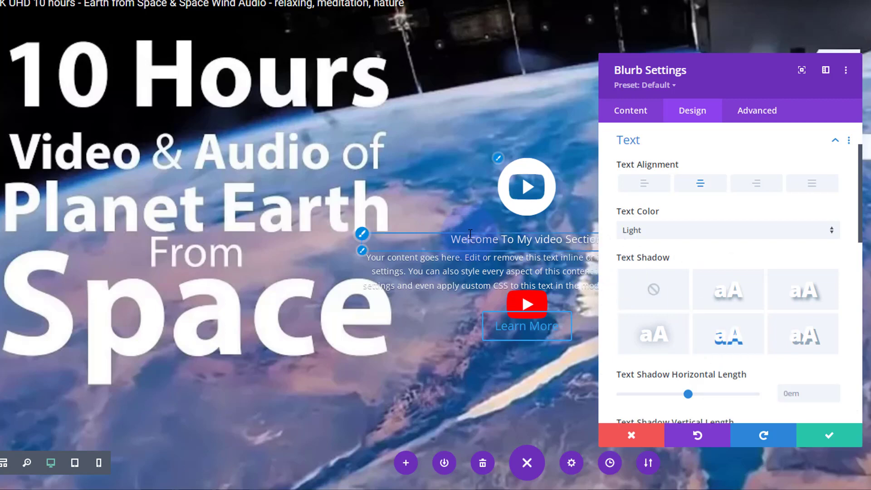
Make the blurb's title bold with a text size of 40px, and move the settings window clear of the title
{"action": "left_click", "coordinate": [367, 236]}
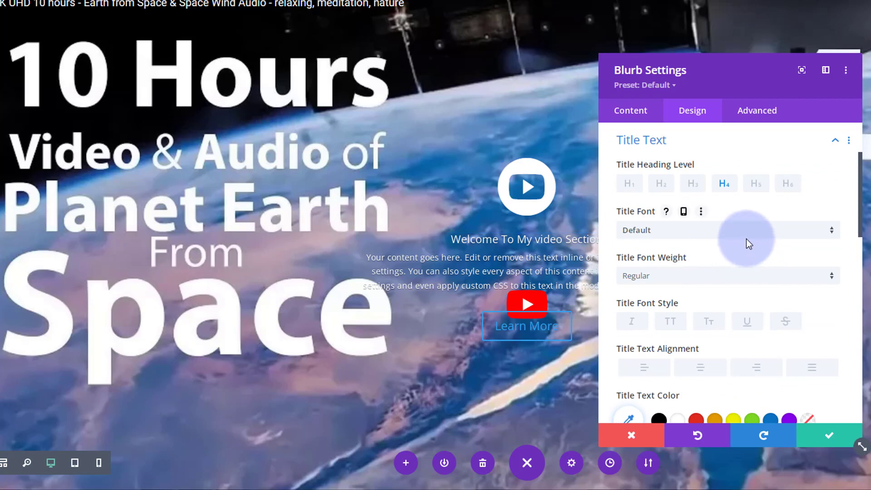
{"action": "scroll", "coordinate": [745, 233], "scroll_direction": "down", "scroll_amount": 3}
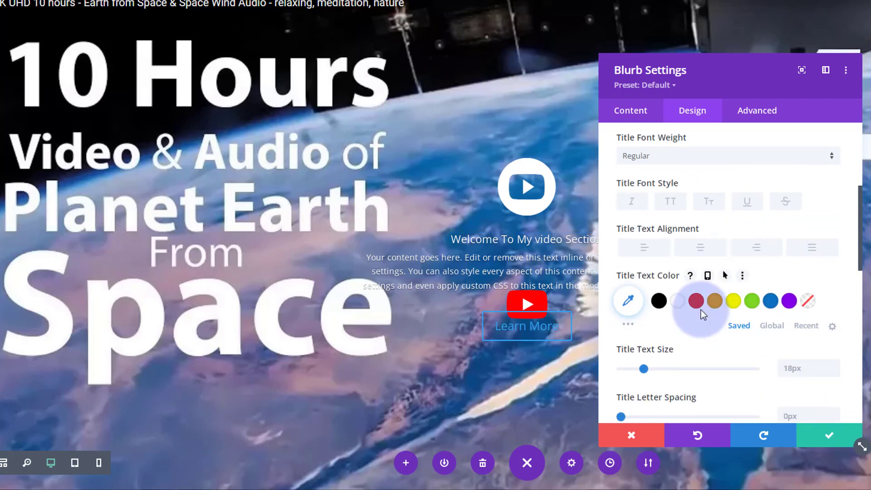
{"action": "left_click", "coordinate": [670, 157]}
{"action": "left_click", "coordinate": [664, 229]}
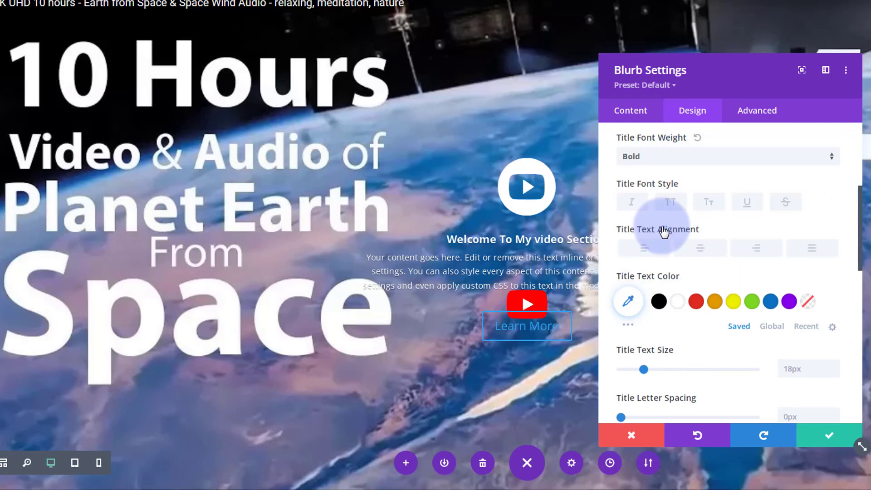
{"action": "left_click", "coordinate": [782, 368]}
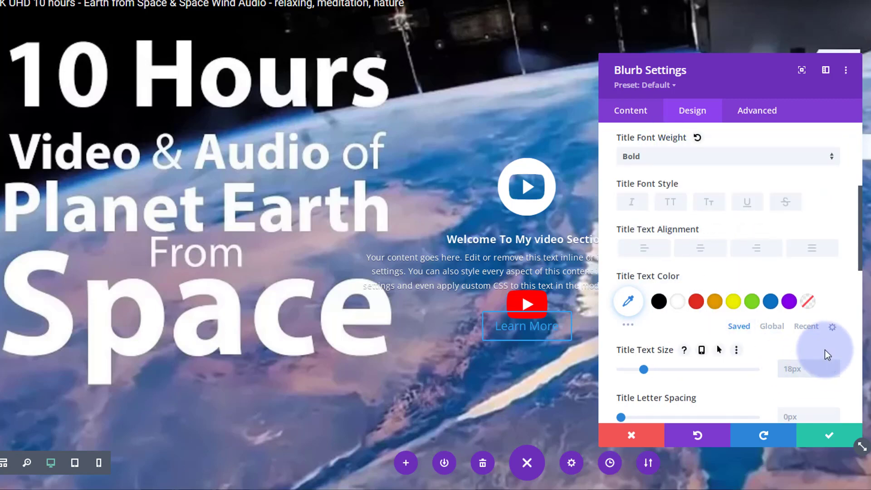
{"action": "type", "text": "40px"}
{"action": "left_click_drag", "start_coordinate": [766, 96], "coordinate": [865, 82]}
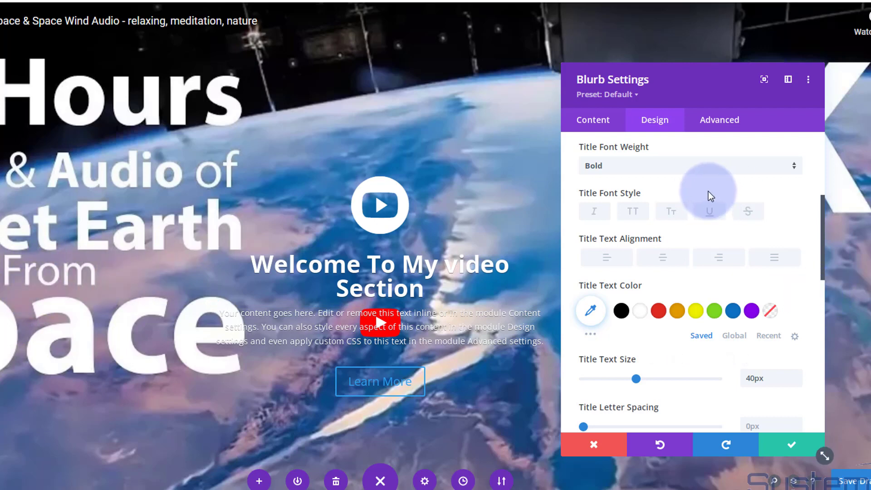
Set the blurb's content width to 100% in its sizing options
{"action": "scroll", "coordinate": [696, 212], "scroll_direction": "down", "scroll_amount": 4}
{"action": "scroll", "coordinate": [689, 214], "scroll_direction": "down", "scroll_amount": 2}
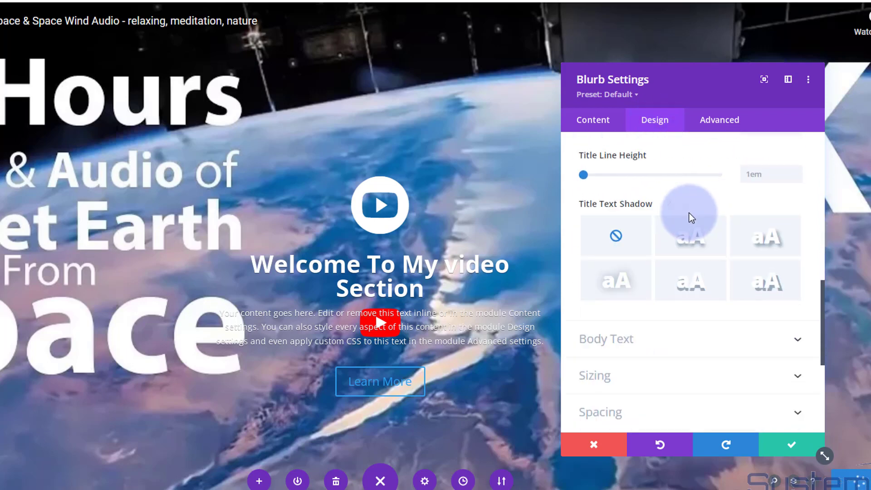
{"action": "scroll", "coordinate": [678, 240], "scroll_direction": "down", "scroll_amount": 3}
{"action": "left_click", "coordinate": [669, 263]}
{"action": "scroll", "coordinate": [668, 261], "scroll_direction": "down", "scroll_amount": 5}
{"action": "scroll", "coordinate": [671, 258], "scroll_direction": "up", "scroll_amount": 3}
{"action": "mouse_move", "coordinate": [744, 191]}
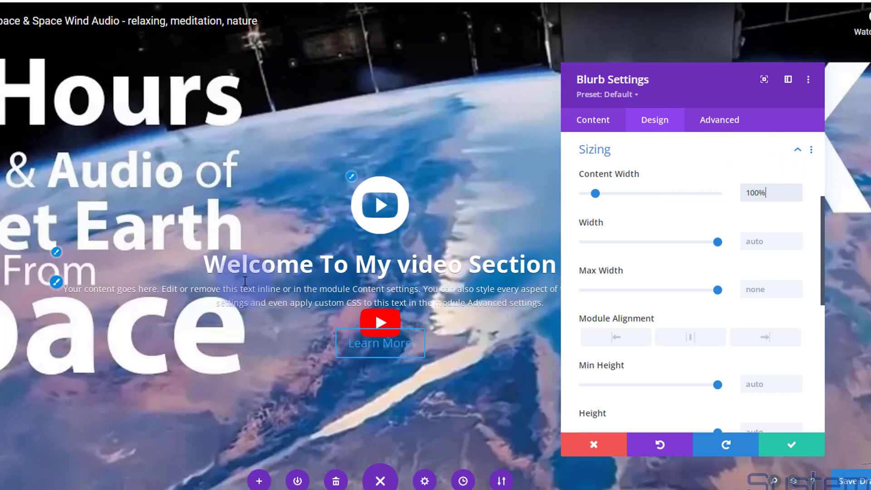
Set the blurb's body font weight to Semi Bold, keep the default font and save the blurb settings
{"action": "left_click", "coordinate": [56, 287]}
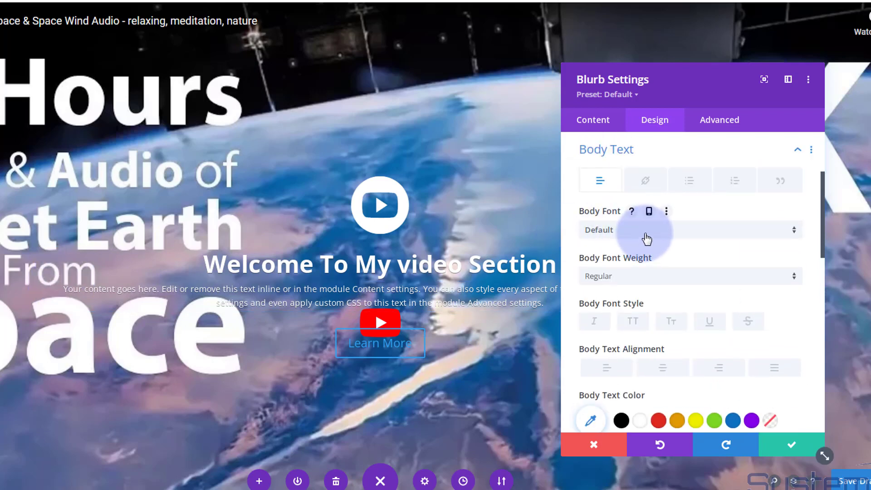
{"action": "left_click", "coordinate": [646, 235]}
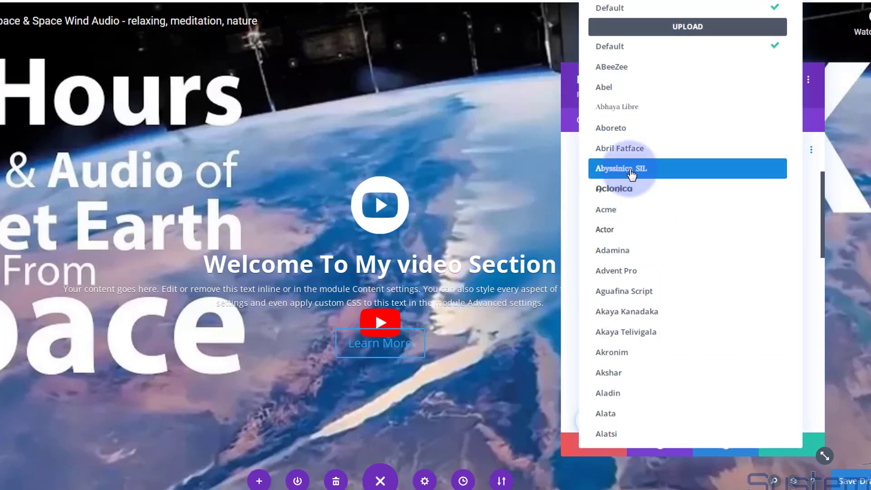
{"action": "left_click", "coordinate": [571, 183]}
{"action": "left_click", "coordinate": [628, 278]}
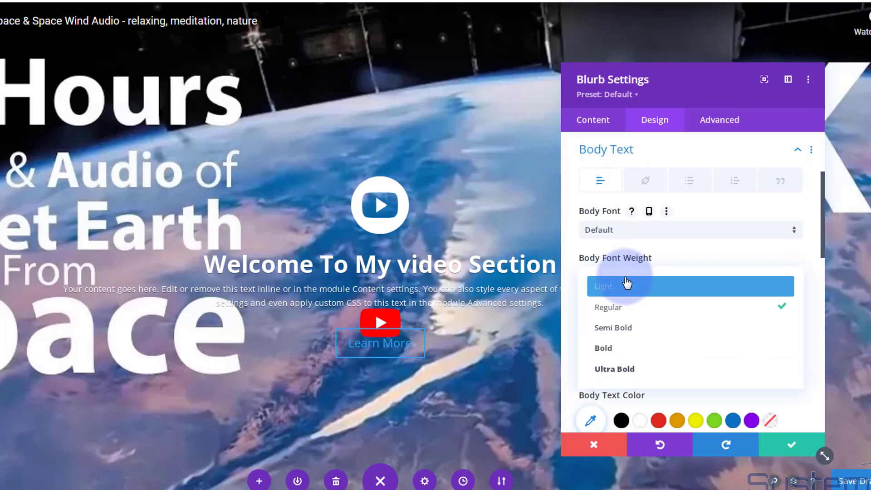
{"action": "left_click", "coordinate": [633, 329]}
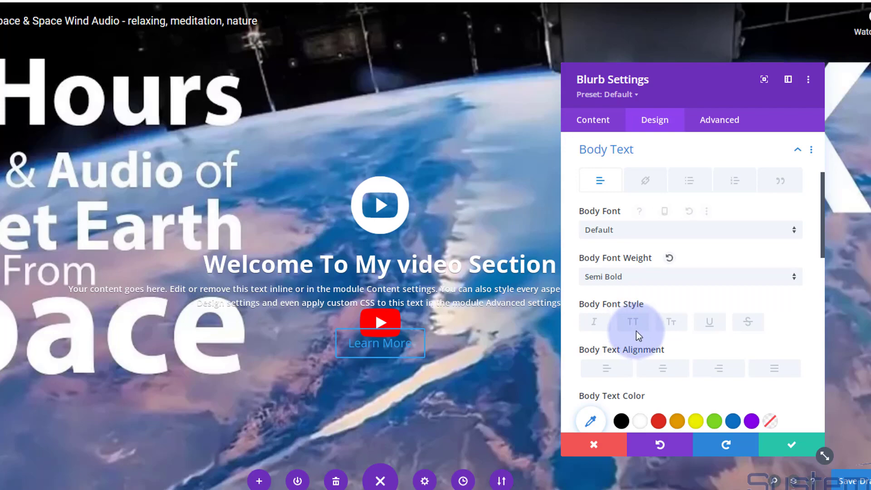
{"action": "left_click", "coordinate": [696, 346]}
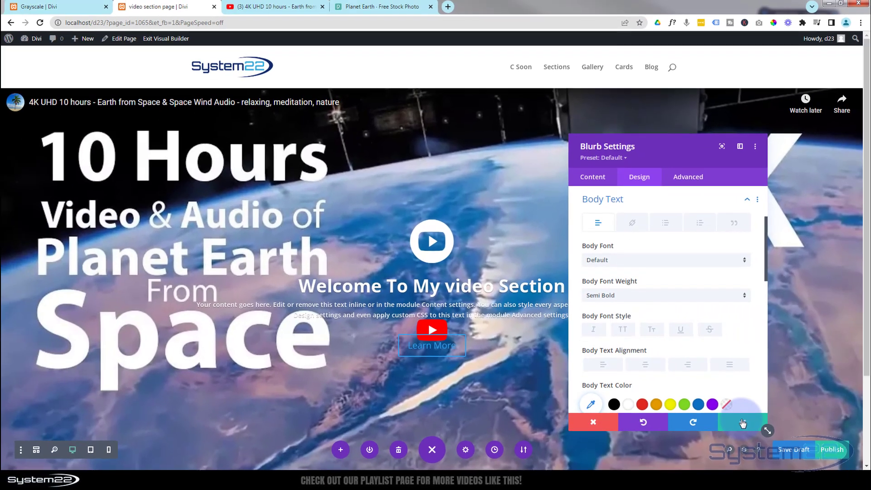
{"action": "left_click", "coordinate": [792, 444]}
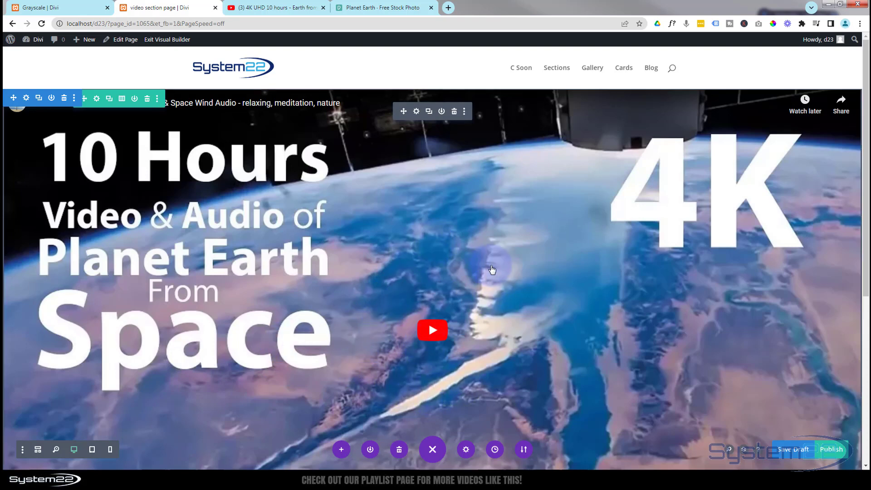
Enable custom styles for the Learn More button, giving it white text and a purple #8300e9 background
{"action": "left_click", "coordinate": [38, 449]}
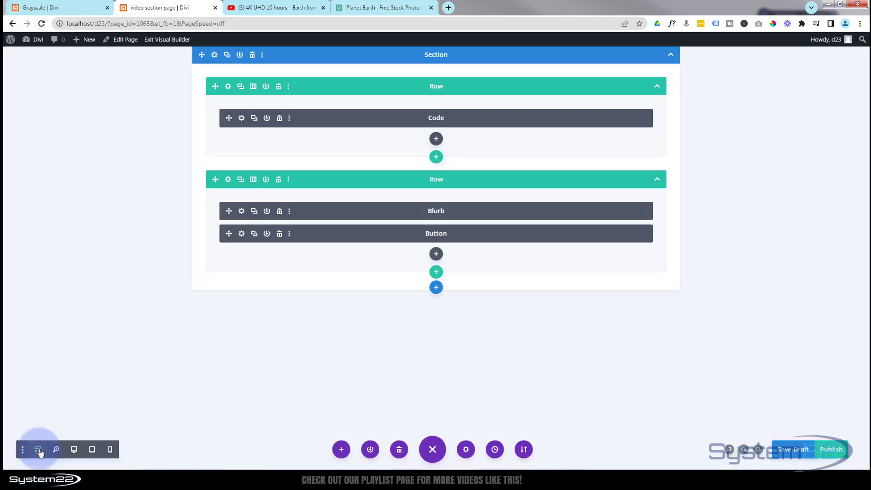
{"action": "left_click", "coordinate": [241, 233]}
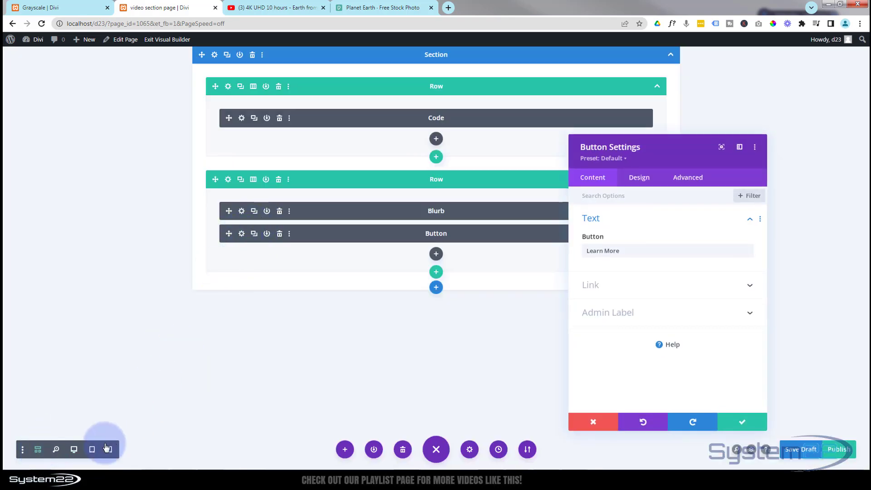
{"action": "left_click", "coordinate": [74, 449]}
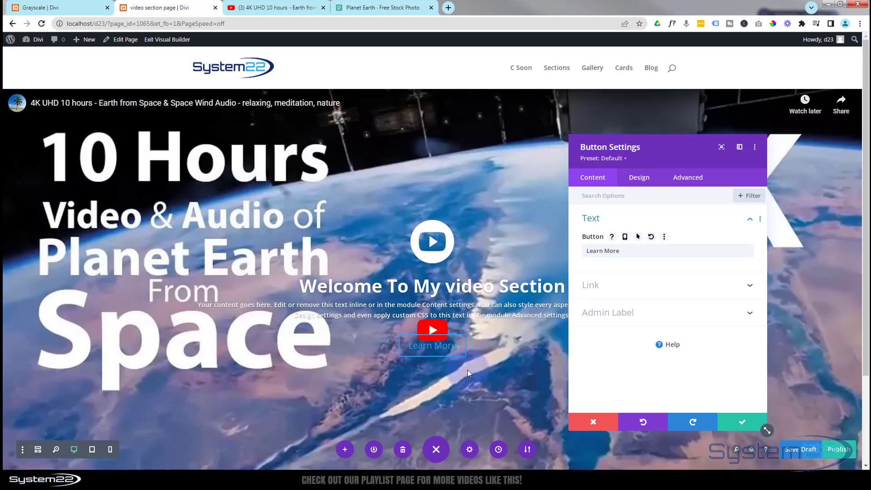
{"action": "left_click", "coordinate": [640, 178]}
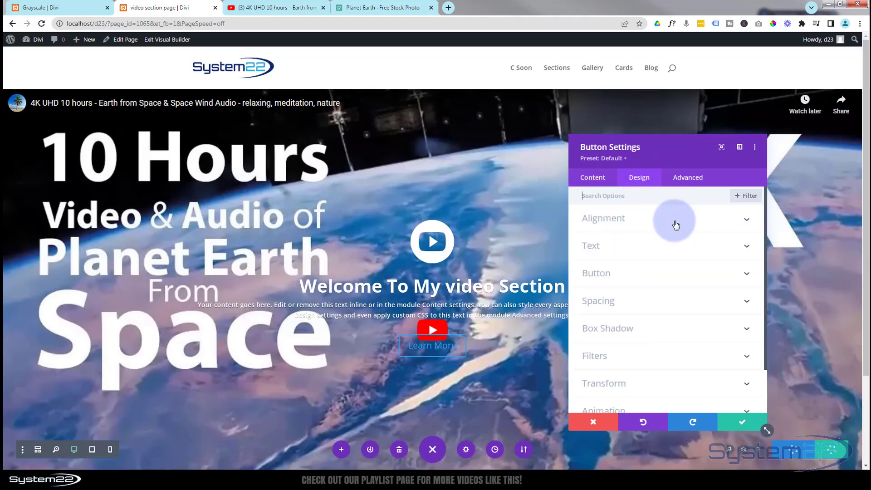
{"action": "left_click", "coordinate": [666, 275]}
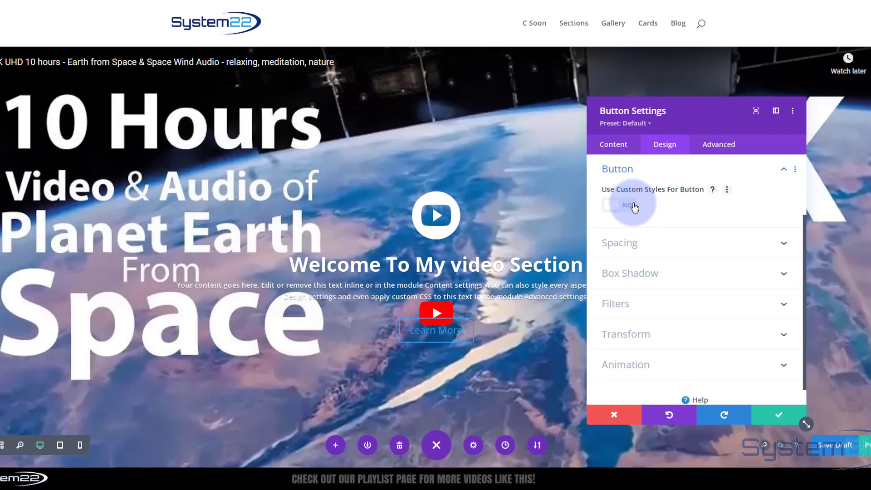
{"action": "left_click", "coordinate": [634, 206]}
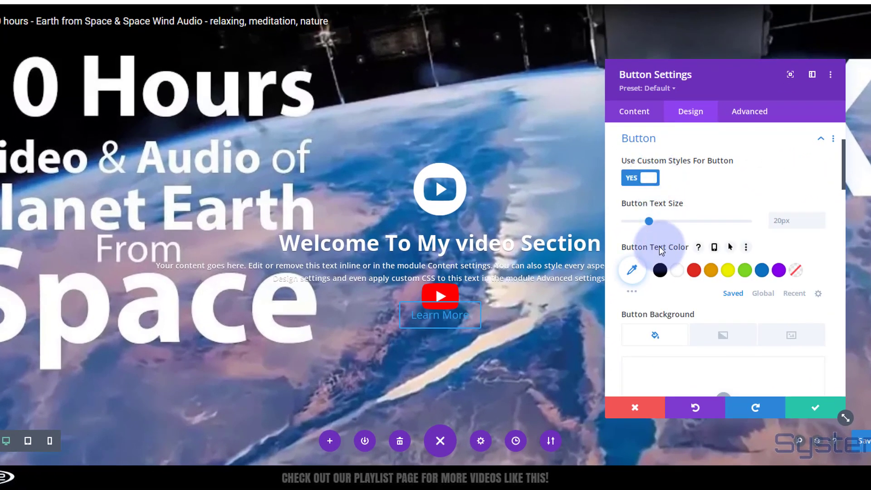
{"action": "left_click", "coordinate": [677, 271]}
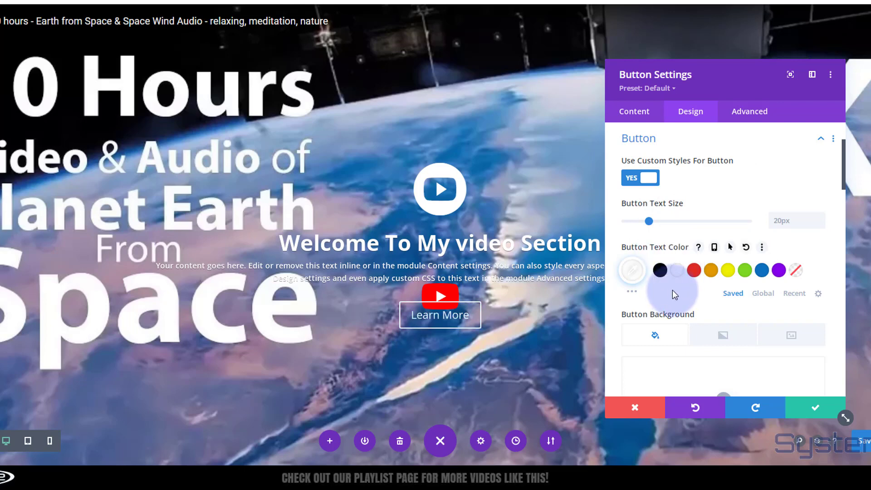
{"action": "scroll", "coordinate": [672, 293], "scroll_direction": "down", "scroll_amount": 3}
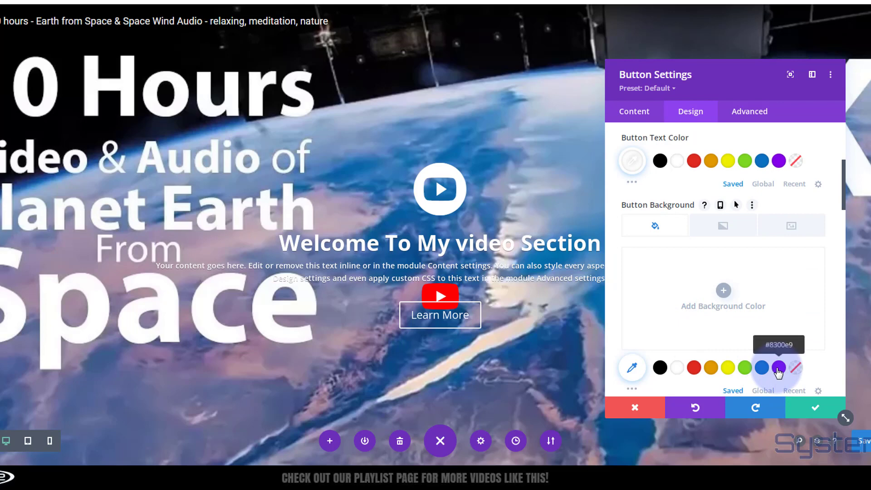
{"action": "left_click", "coordinate": [778, 368]}
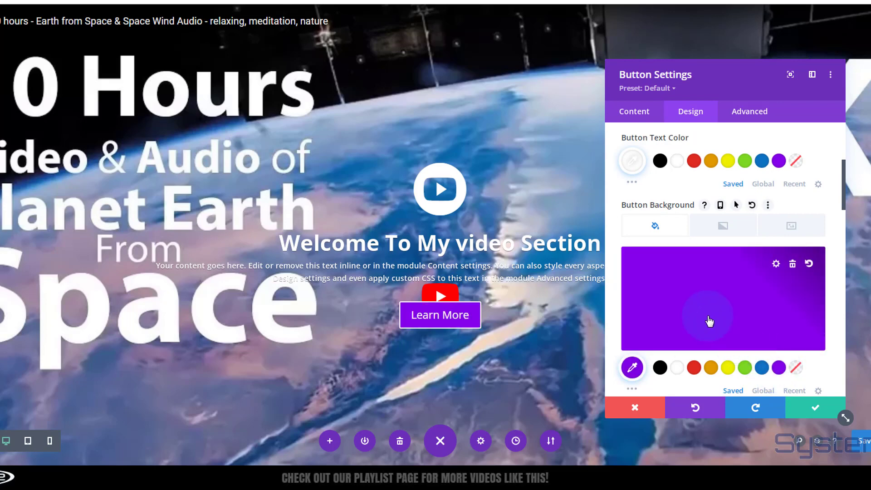
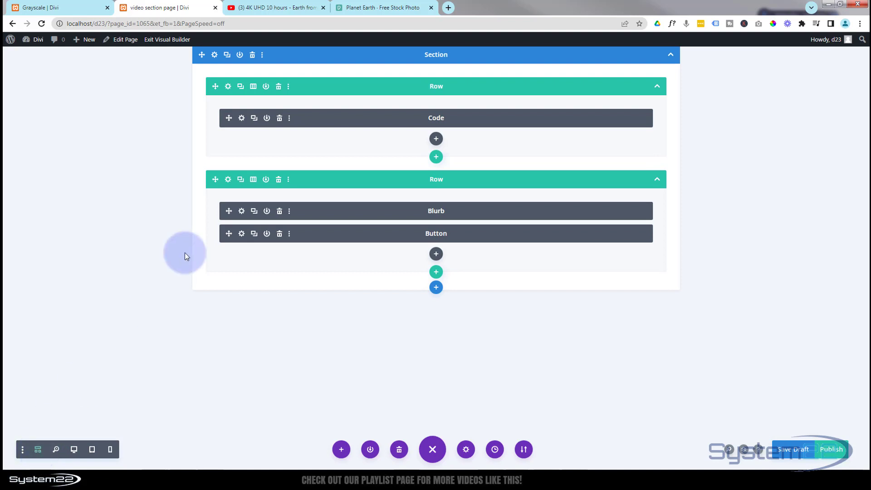
In the Code module's iframe embed URL, insert autoplay=1 directly after the question mark, before controls=0
{"action": "left_click", "coordinate": [242, 119]}
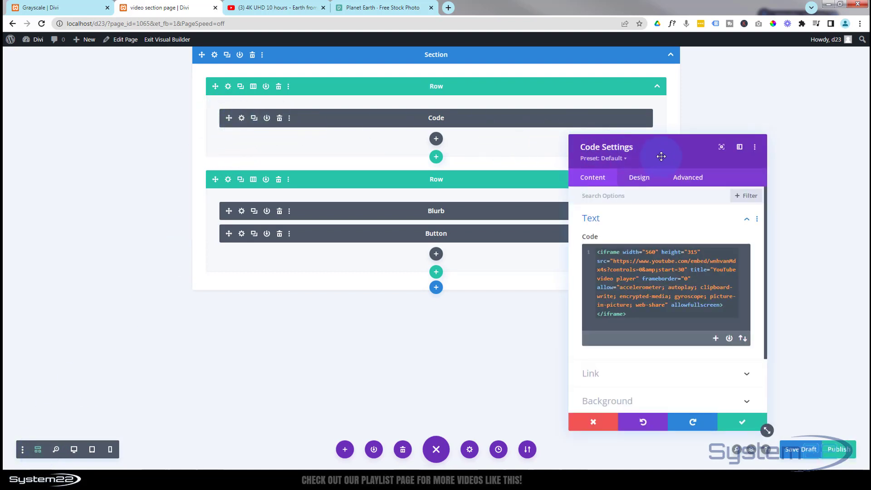
{"action": "left_click_drag", "start_coordinate": [661, 156], "coordinate": [498, 81]}
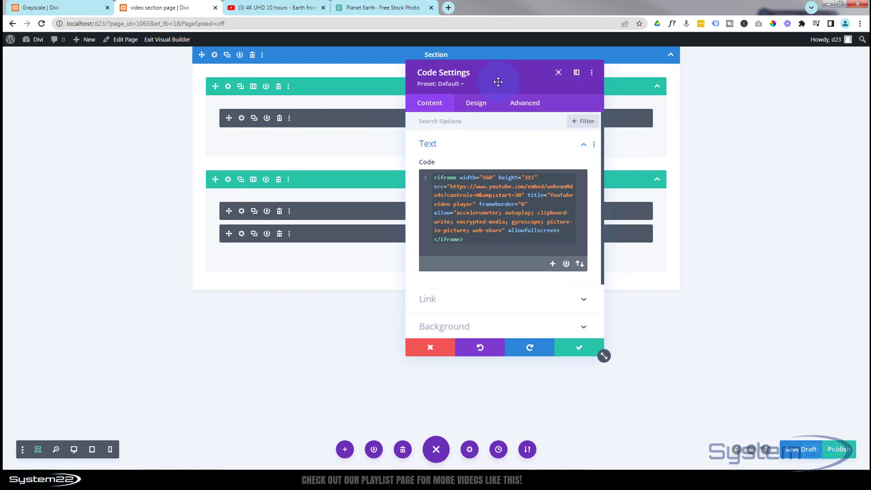
{"action": "left_click", "coordinate": [74, 449]}
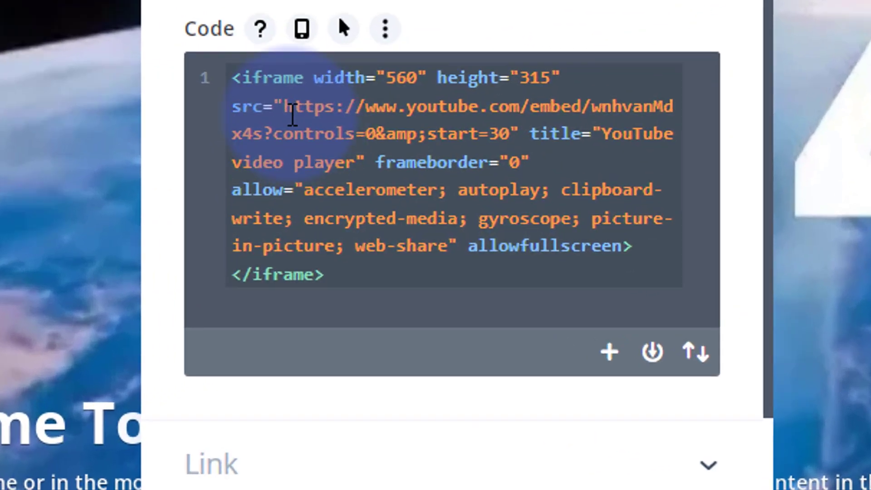
{"action": "left_click", "coordinate": [454, 186]}
{"action": "left_click_drag", "start_coordinate": [302, 105], "coordinate": [257, 144]}
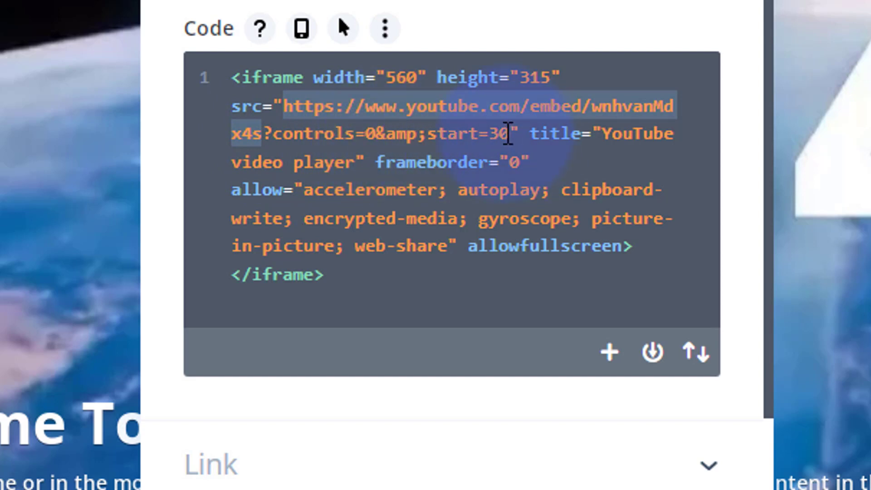
{"action": "key", "text": "ctrl+a"}
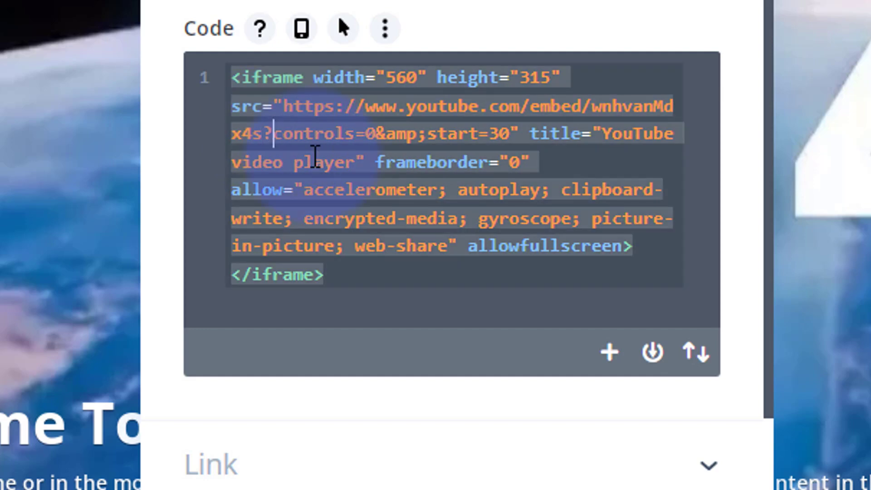
{"action": "type", "text": "autopl"}
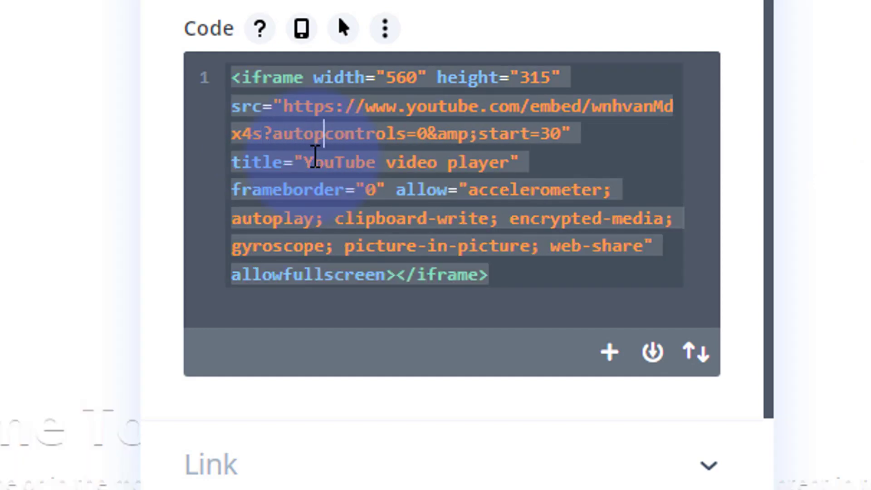
{"action": "type", "text": "ay="}
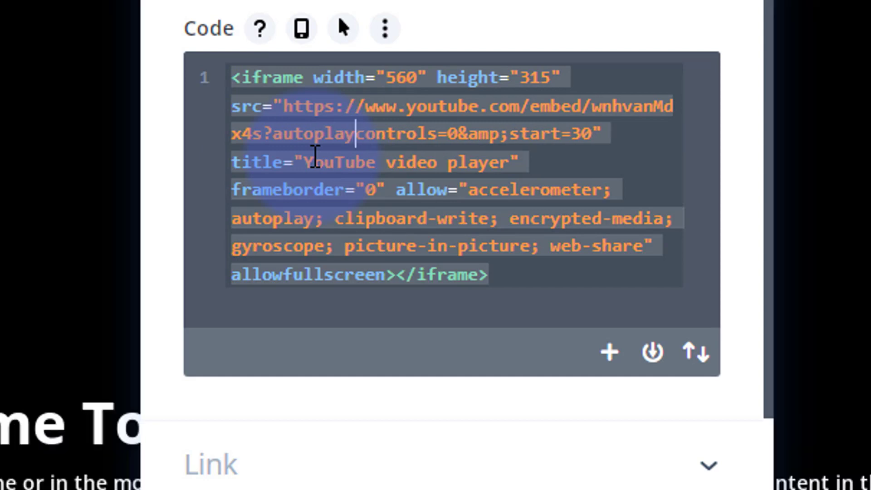
{"action": "type", "text": "1"}
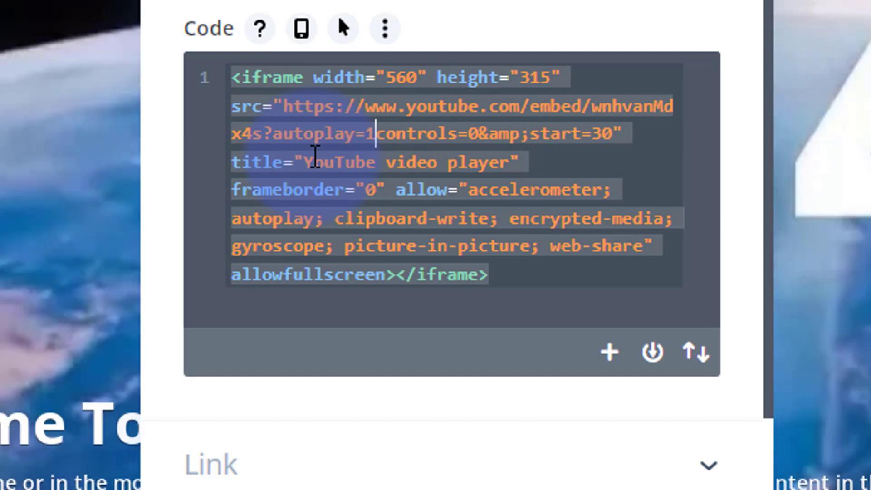
Insert &mute=1& between autoplay=1 and controls=0 in the embed URL and save the code settings
{"action": "type", "text": "&m"}
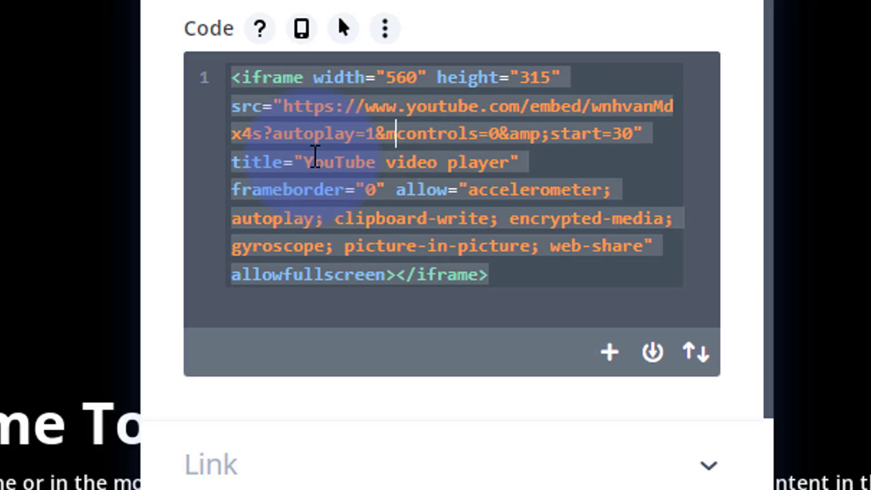
{"action": "type", "text": "ute"}
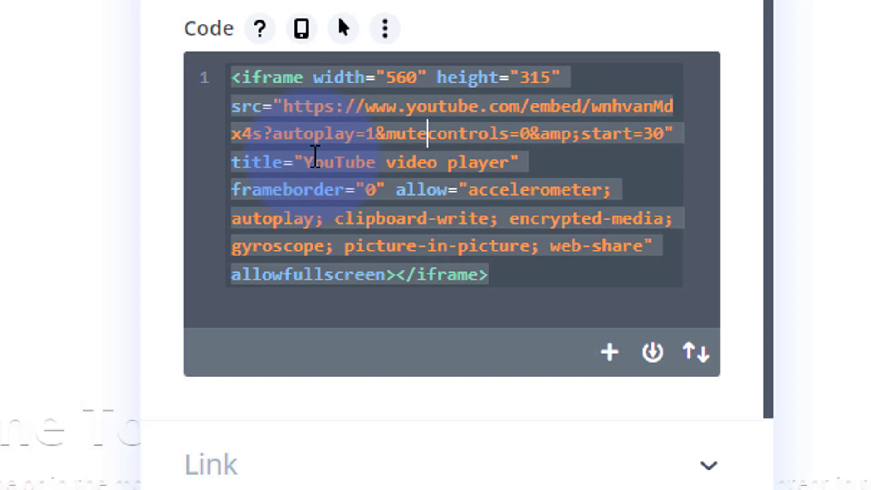
{"action": "type", "text": "=1"}
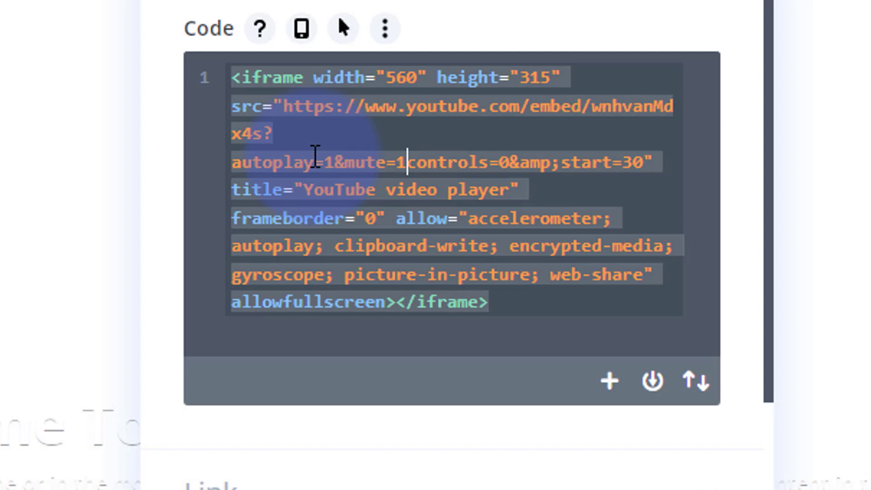
{"action": "type", "text": "&"}
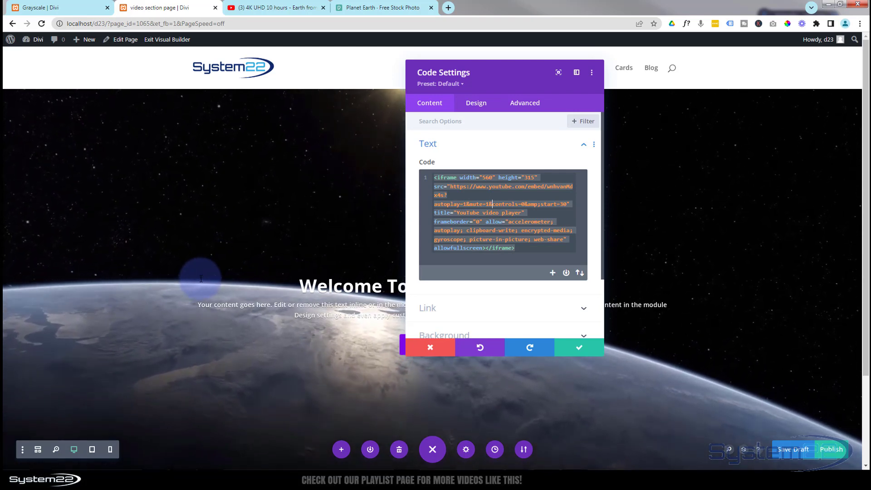
{"action": "left_click", "coordinate": [585, 351]}
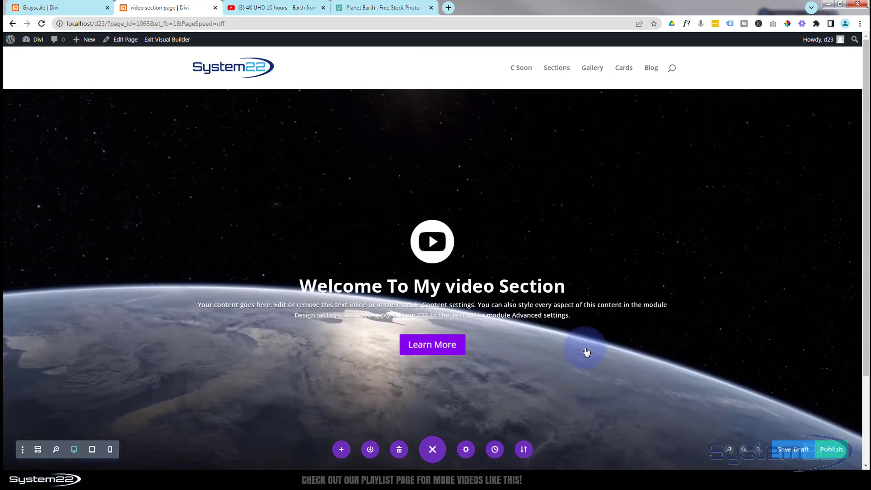
Save the page as a draft and exit the Visual Builder to view the page's front end
{"action": "left_click", "coordinate": [794, 450]}
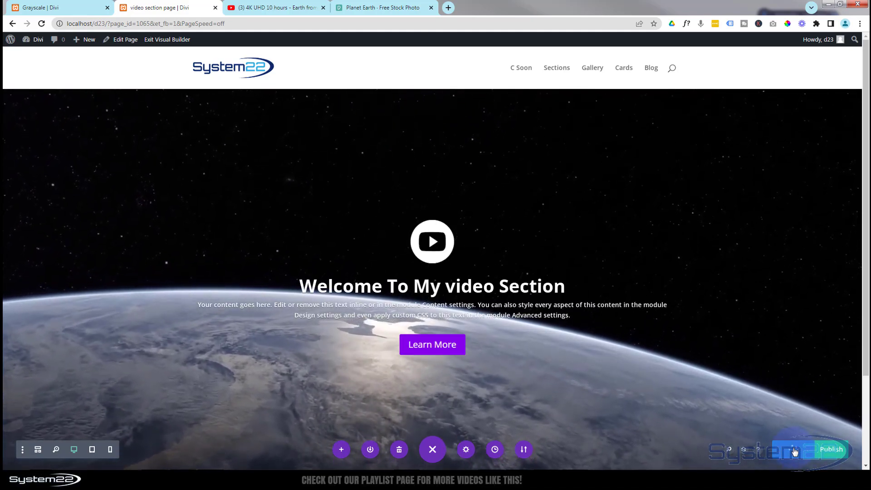
{"action": "left_click", "coordinate": [169, 39]}
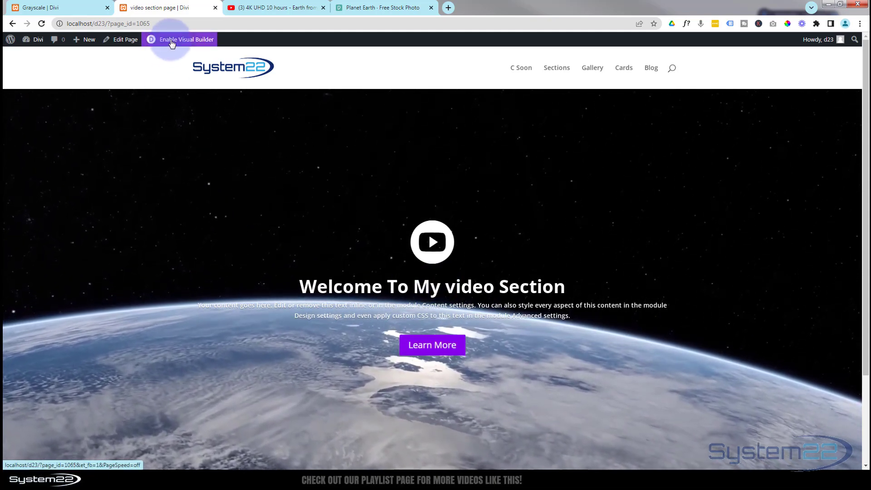
Reopen the page in the Visual Builder and preview the video section in tablet view
{"action": "left_click", "coordinate": [172, 41]}
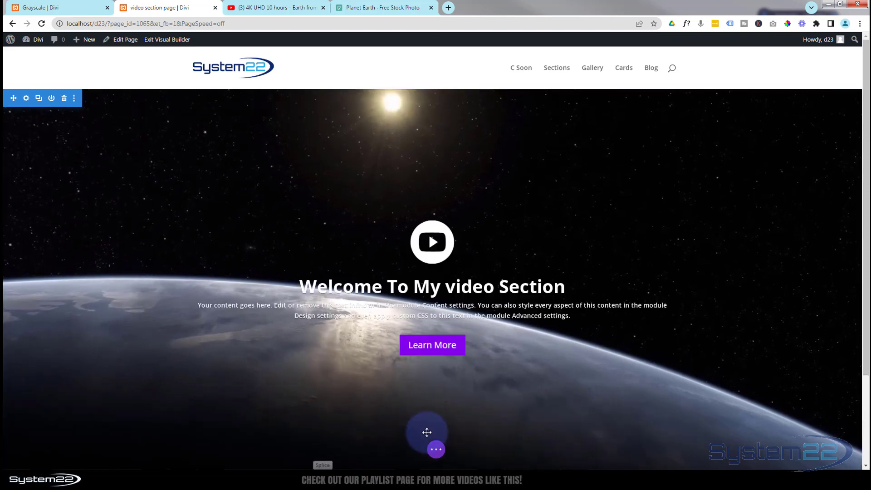
{"action": "left_click", "coordinate": [433, 450]}
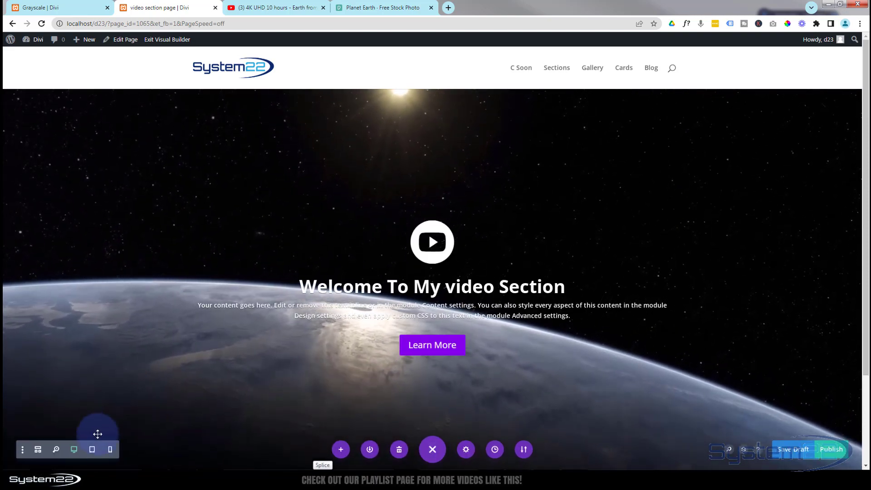
{"action": "left_click", "coordinate": [92, 449]}
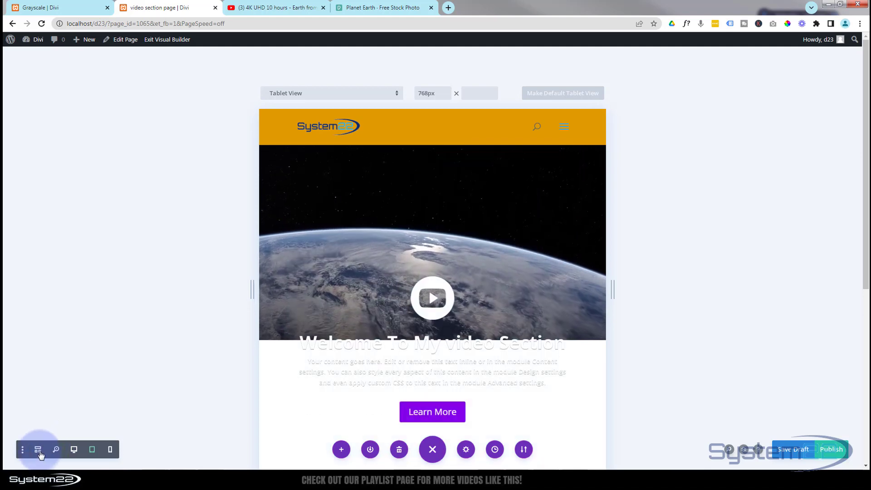
Set the tablet top padding of the row holding the blurb and button to 5vh
{"action": "left_click", "coordinate": [39, 451]}
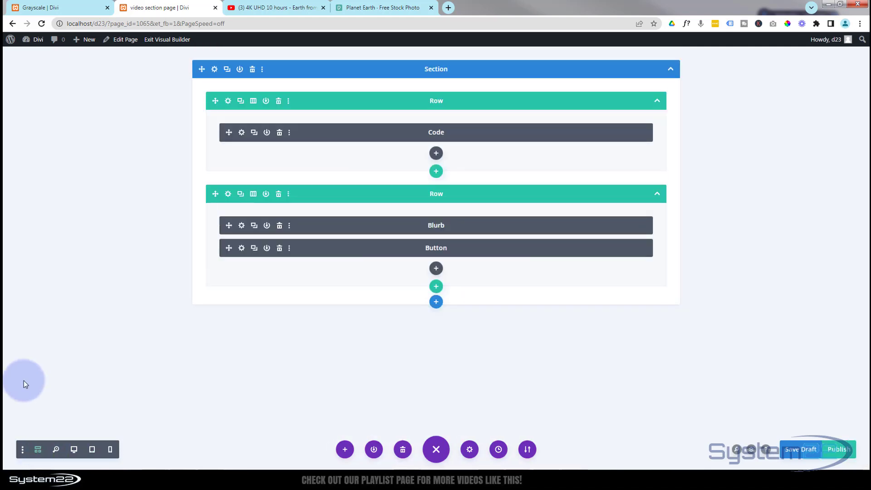
{"action": "left_click", "coordinate": [228, 195]}
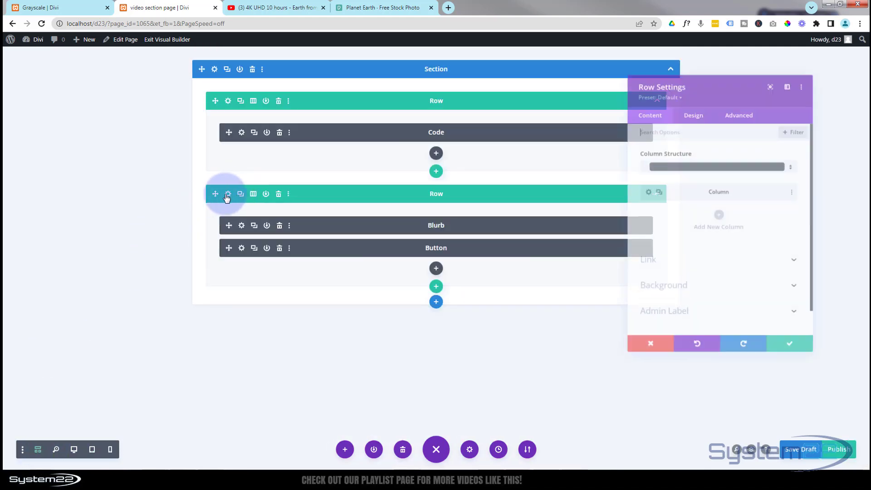
{"action": "left_click", "coordinate": [91, 450]}
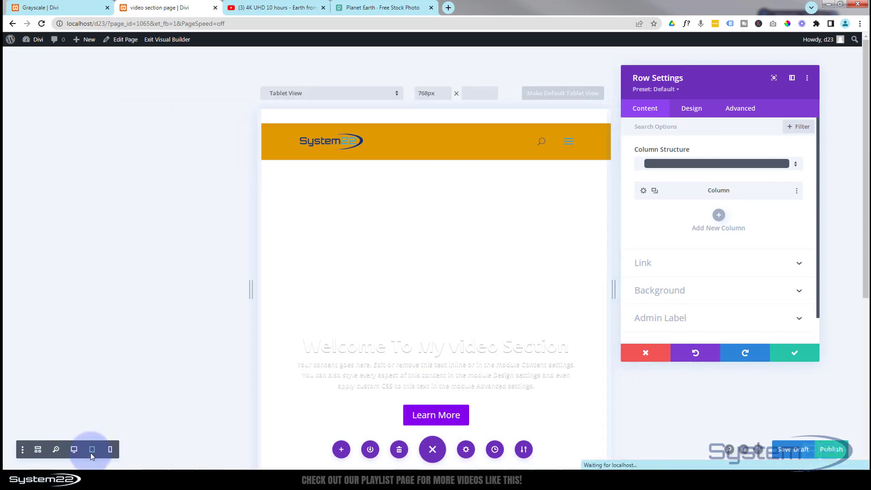
{"action": "left_click", "coordinate": [693, 114]}
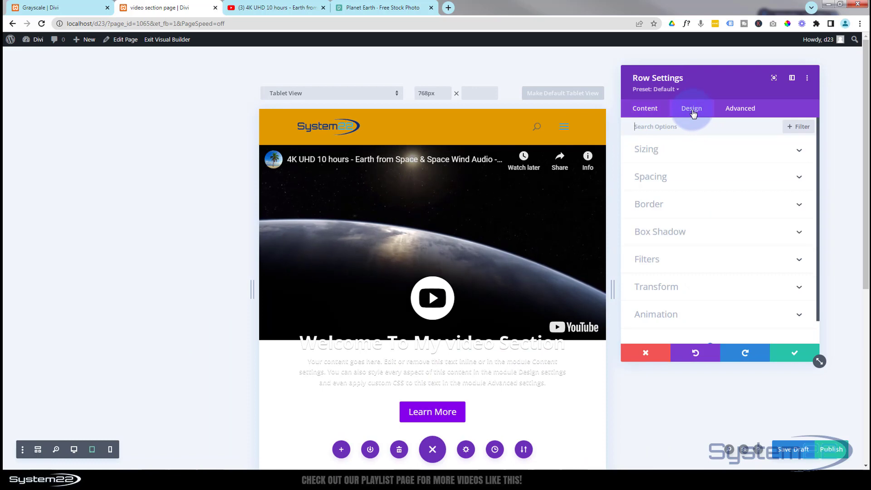
{"action": "left_click", "coordinate": [707, 182]}
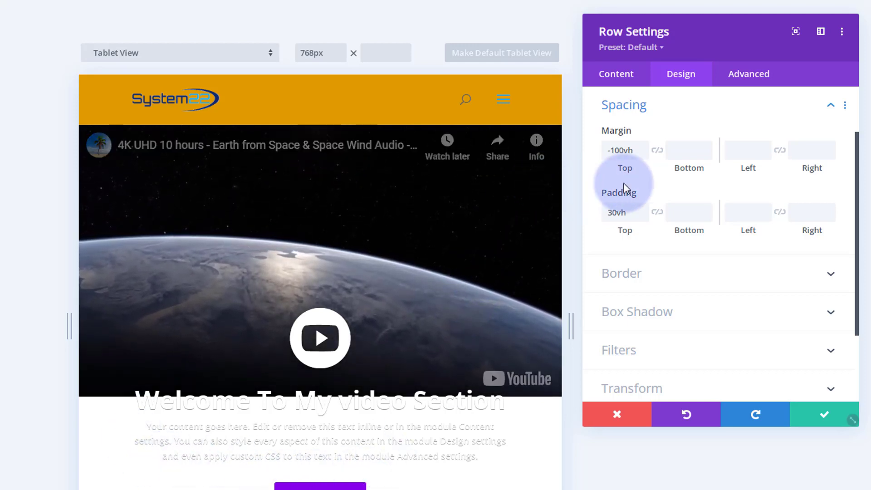
{"action": "mouse_move", "coordinate": [620, 196]}
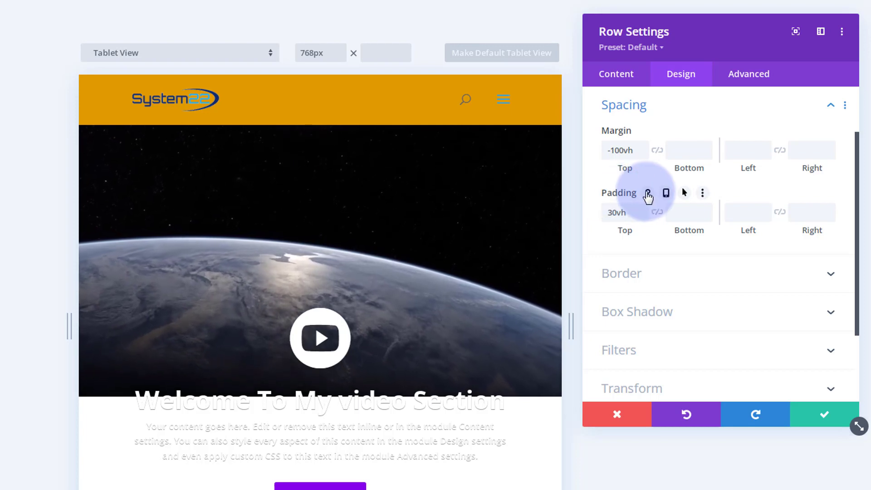
{"action": "left_click", "coordinate": [667, 193]}
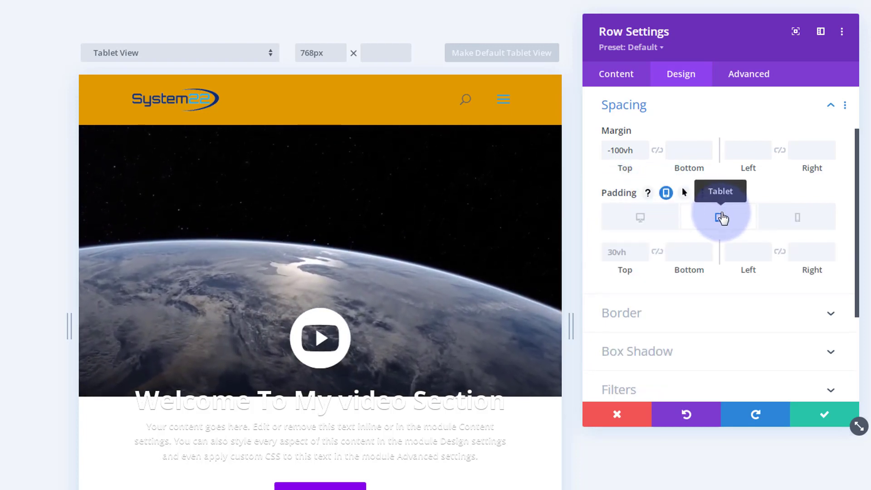
{"action": "left_click", "coordinate": [609, 252]}
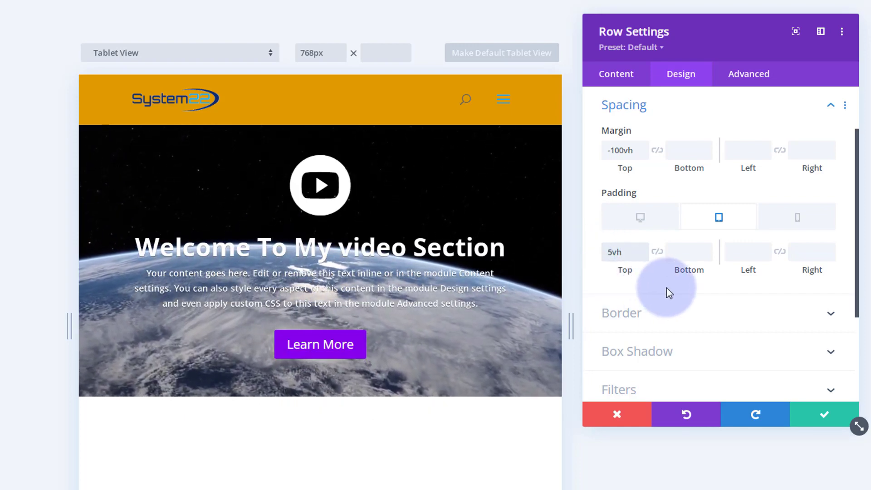
Check the blurb and button row at phone size and disable that row on phones
{"action": "left_click", "coordinate": [798, 223]}
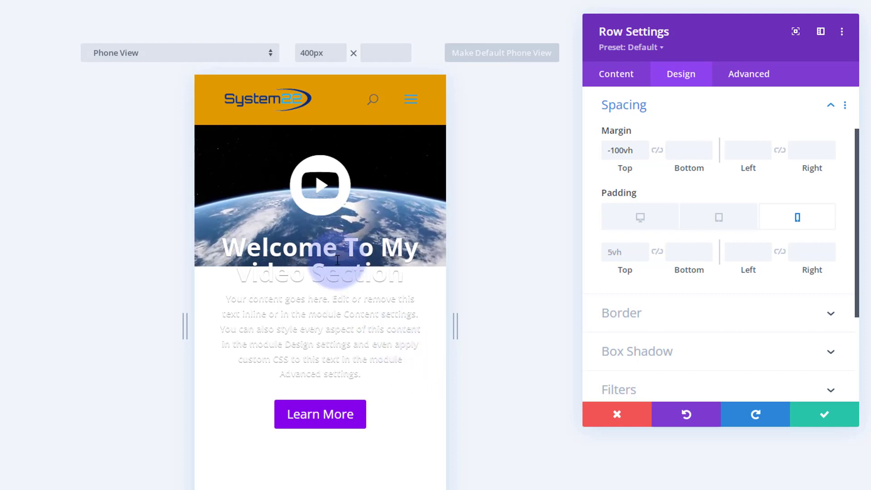
{"action": "left_click", "coordinate": [743, 77]}
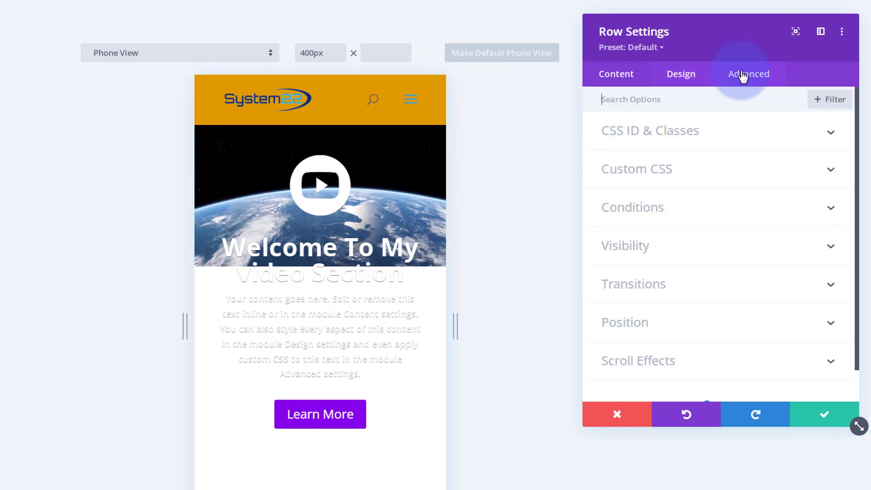
{"action": "left_click", "coordinate": [728, 242]}
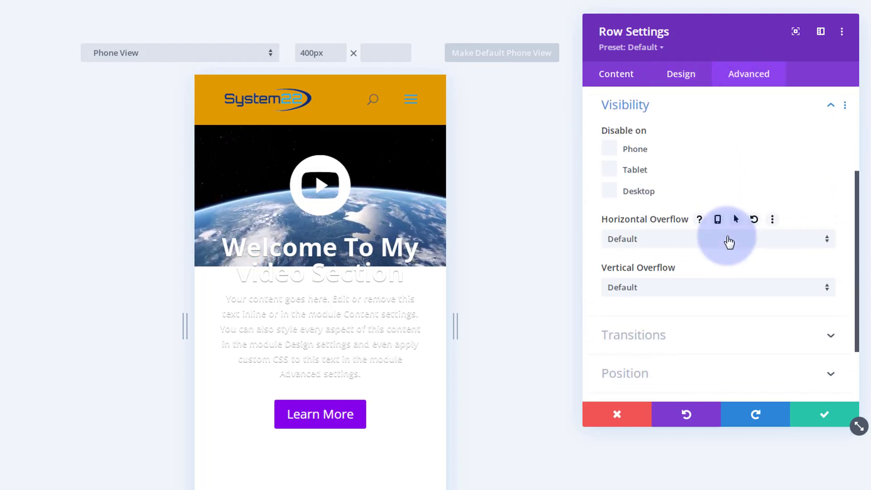
{"action": "left_click", "coordinate": [608, 147]}
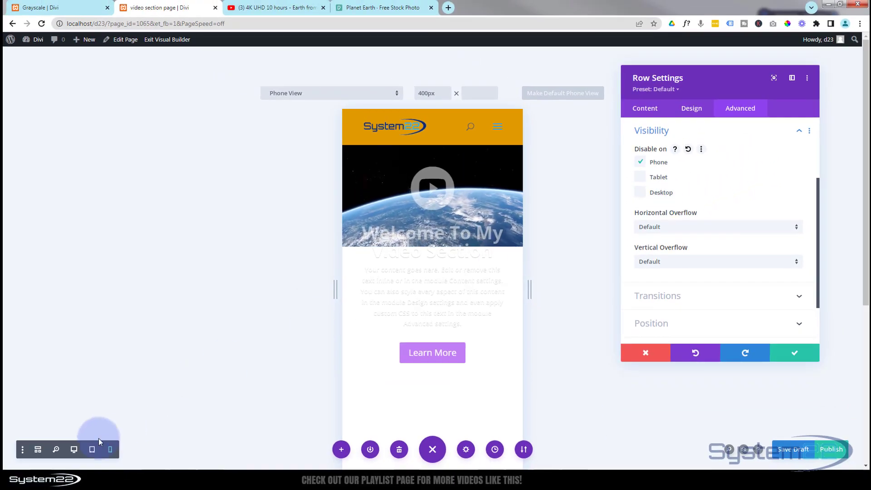
Return to desktop view and review the row's Position settings, including its offsets and Z Index value
{"action": "left_click", "coordinate": [74, 450]}
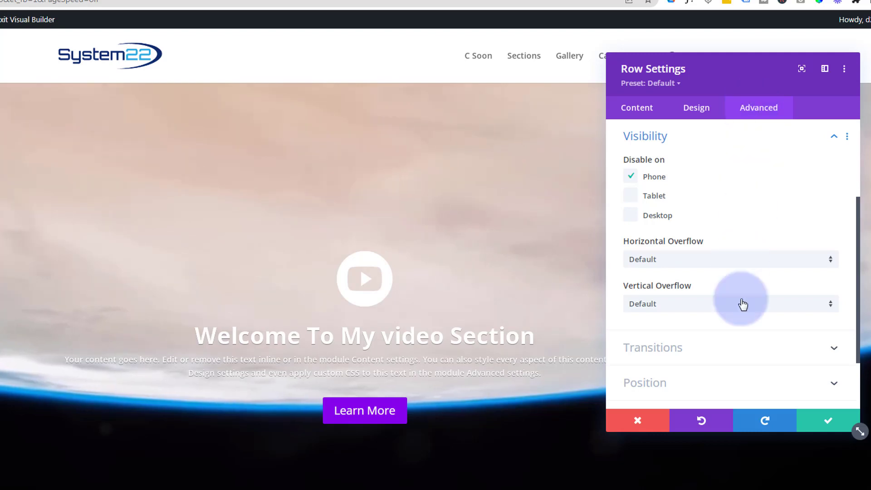
{"action": "left_click", "coordinate": [740, 388]}
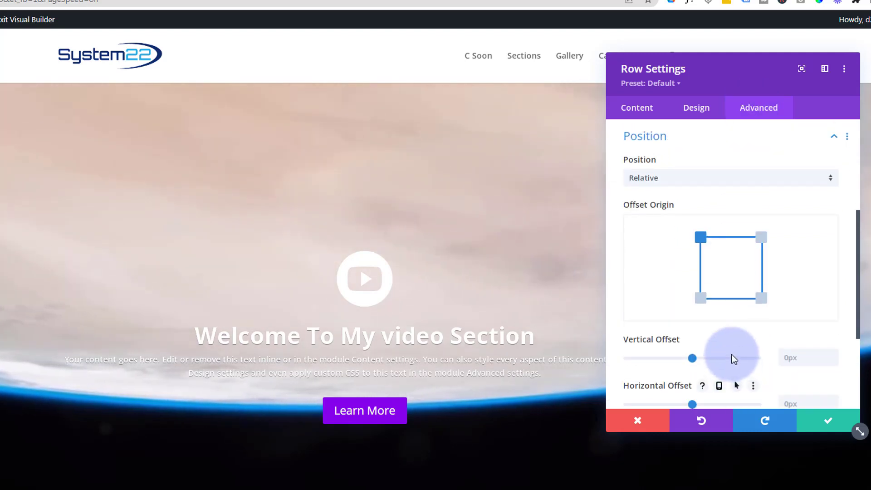
{"action": "scroll", "coordinate": [724, 319], "scroll_direction": "down", "scroll_amount": 3}
{"action": "scroll", "coordinate": [671, 331], "scroll_direction": "down", "scroll_amount": 1}
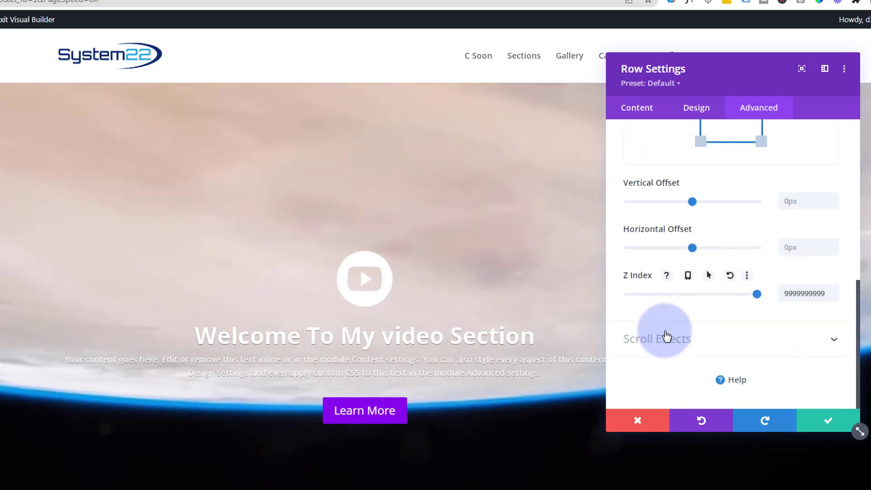
{"action": "left_click_drag", "start_coordinate": [783, 295], "coordinate": [828, 293]}
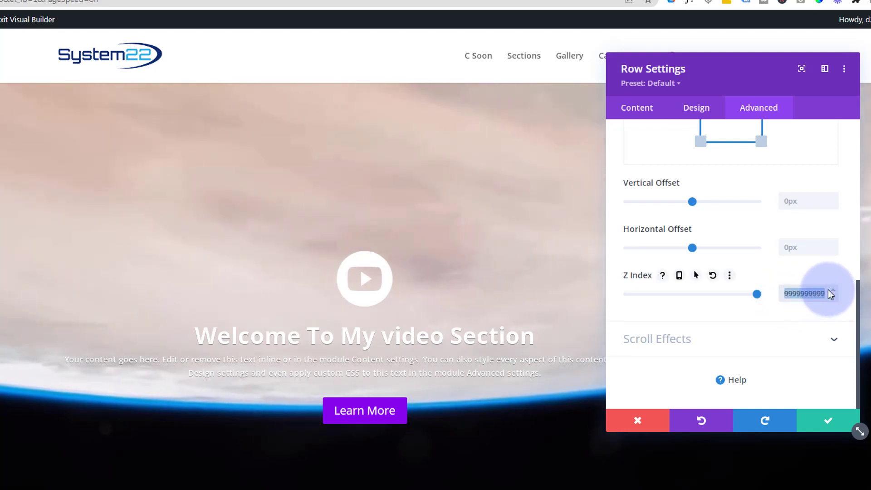
Save the row settings and the page draft, and exit the Visual Builder to the front end
{"action": "left_click", "coordinate": [831, 423]}
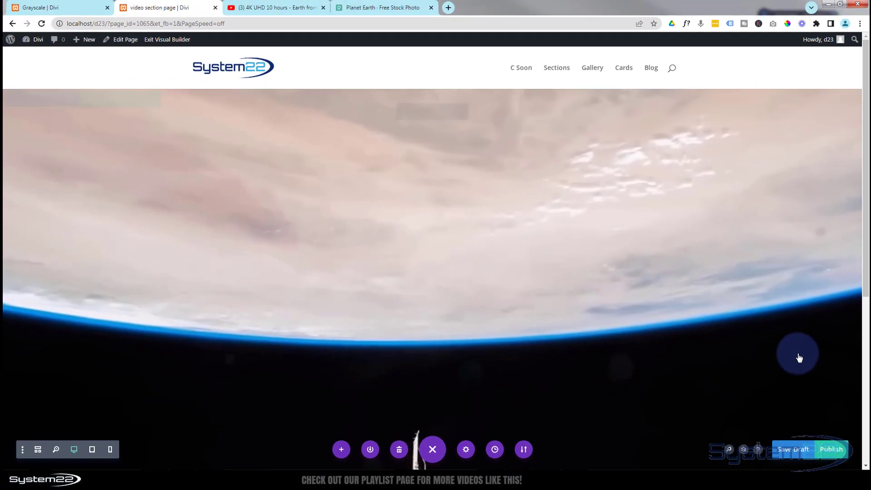
{"action": "left_click", "coordinate": [794, 449]}
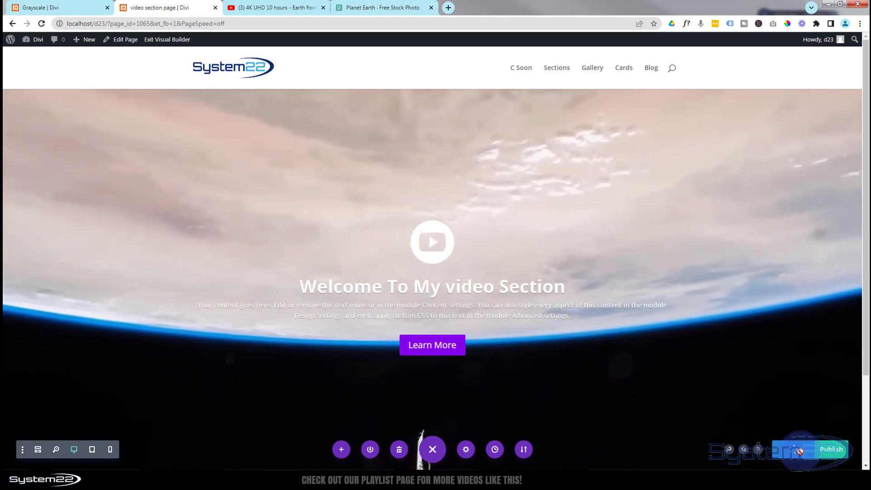
{"action": "left_click", "coordinate": [170, 40]}
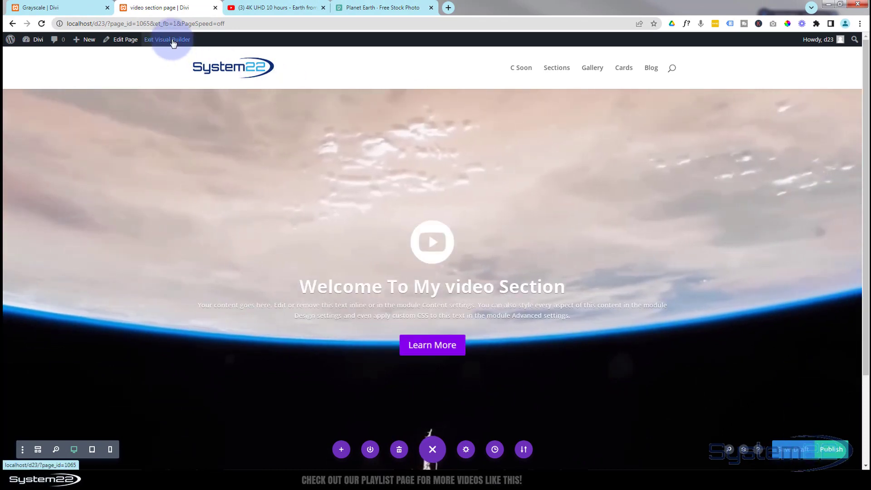